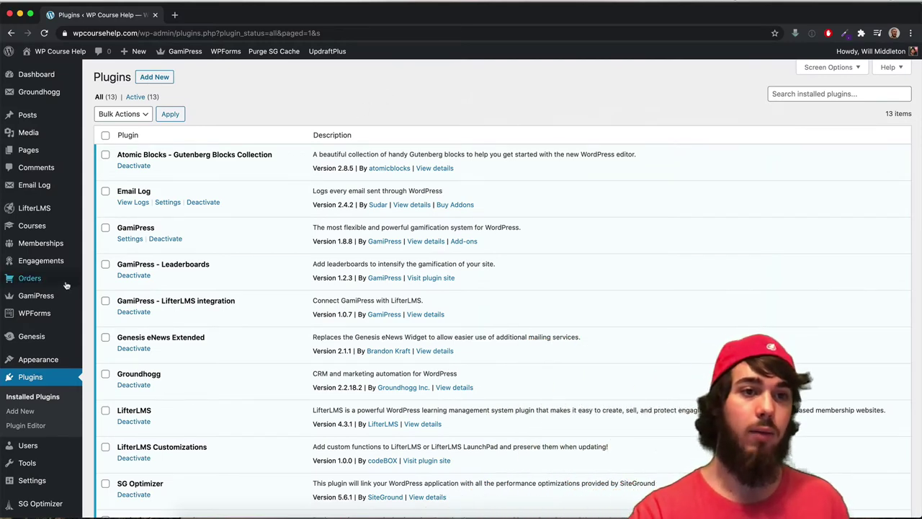
Go to Plugins > Installed Plugins to check that GamiPress, Leaderboards and the LifterLMS integration are active
{"action": "mouse_move", "coordinate": [28, 301]}
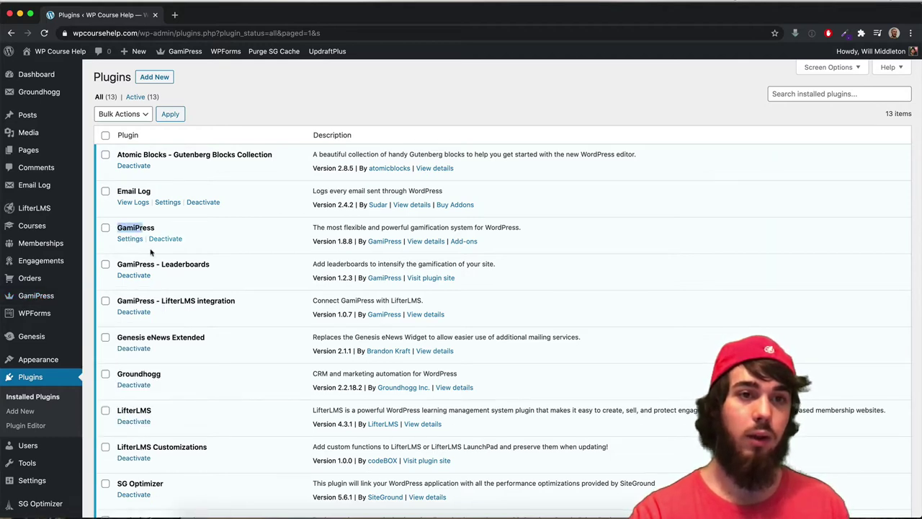
Go to GamiPress > Points Types and start a new points type with Add New
{"action": "left_click_drag", "start_coordinate": [131, 300], "coordinate": [202, 300]}
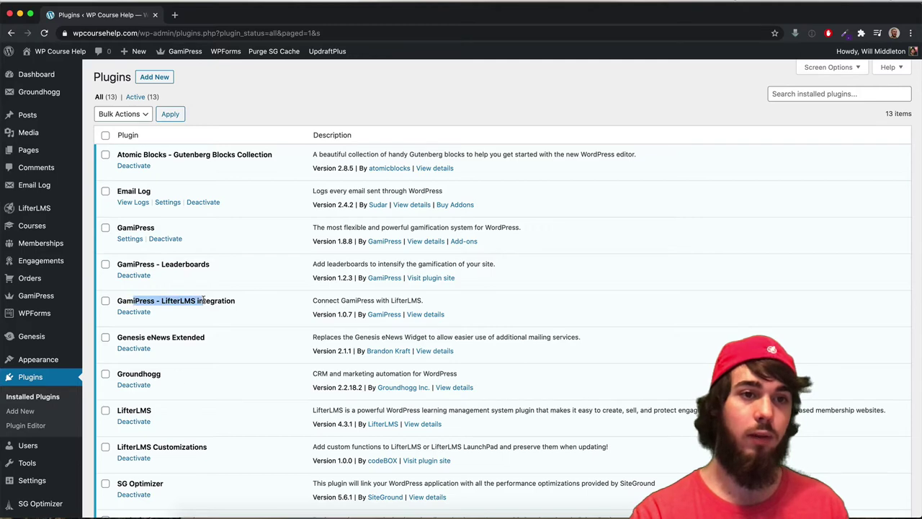
{"action": "scroll", "coordinate": [171, 385], "scroll_direction": "down", "scroll_amount": 2}
{"action": "left_click_drag", "start_coordinate": [118, 357], "coordinate": [149, 357]}
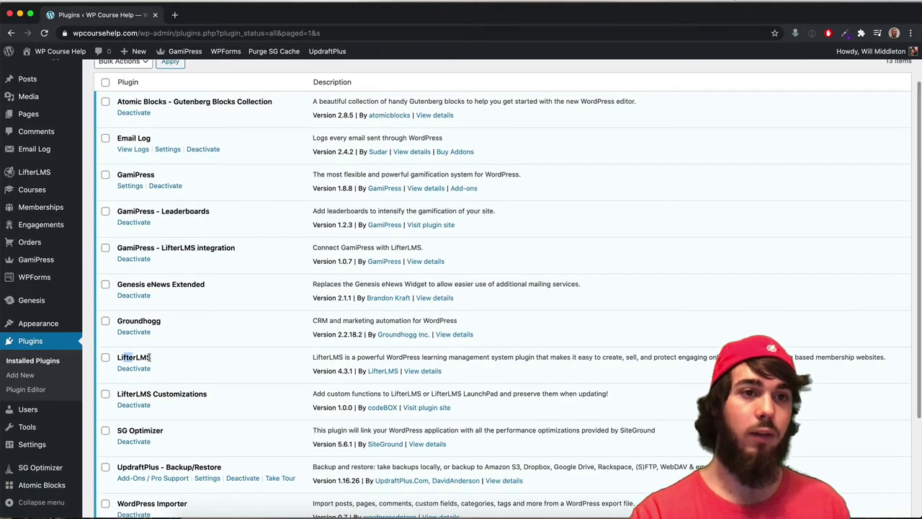
{"action": "left_click", "coordinate": [31, 261]}
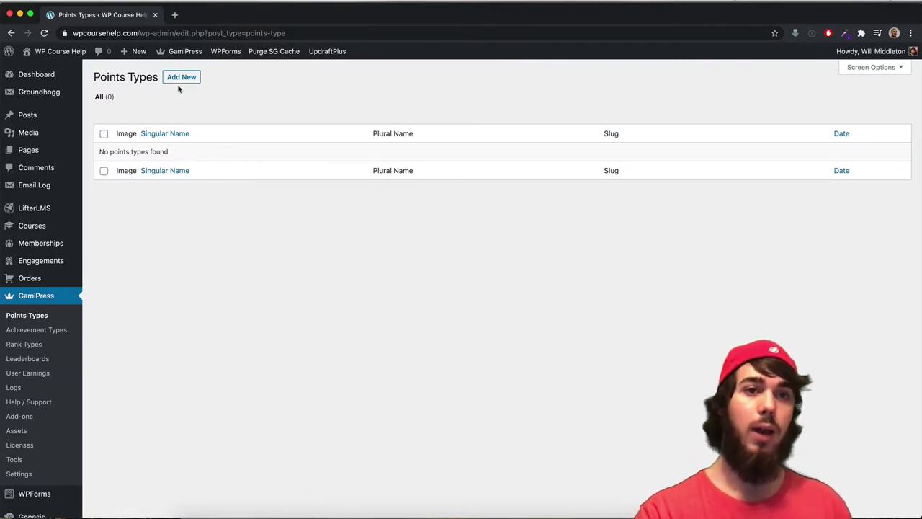
{"action": "left_click", "coordinate": [180, 82]}
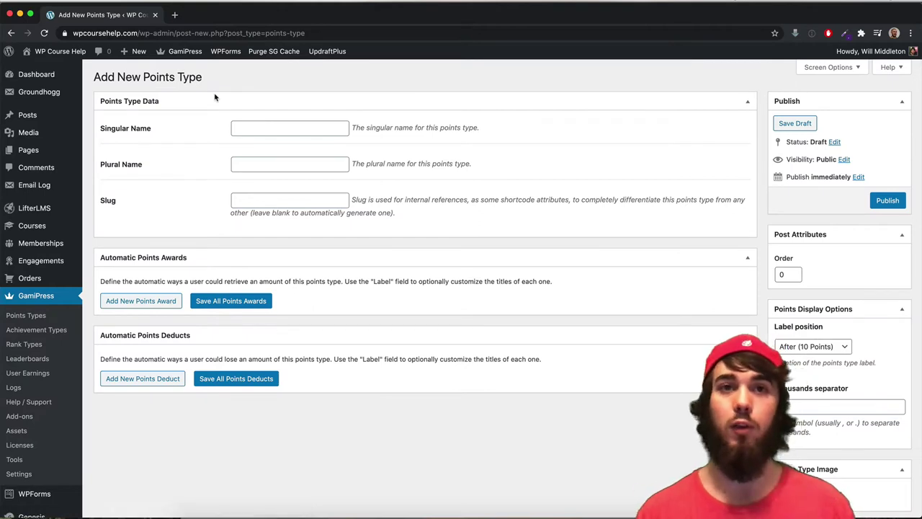
Name the points type 'Progress point' (singular) and 'Progress points' (plural)
{"action": "left_click", "coordinate": [257, 126]}
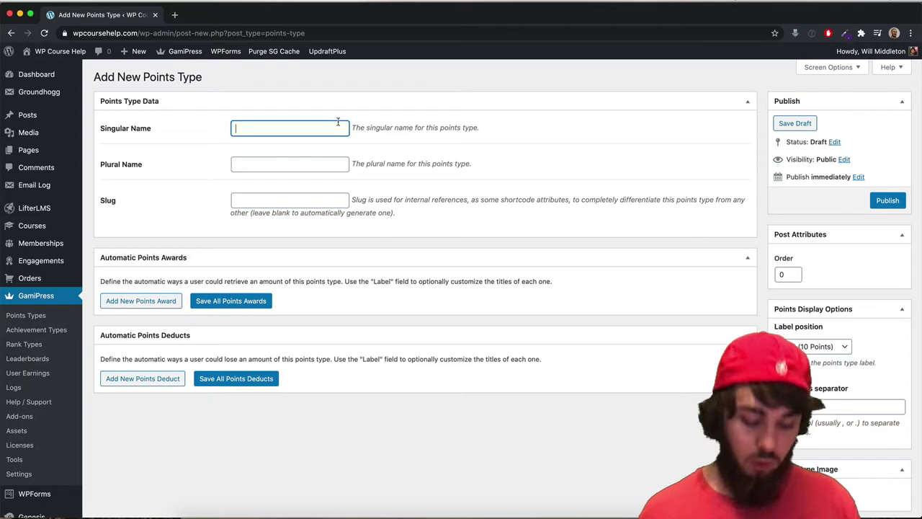
{"action": "type", "text": "Progress poi"}
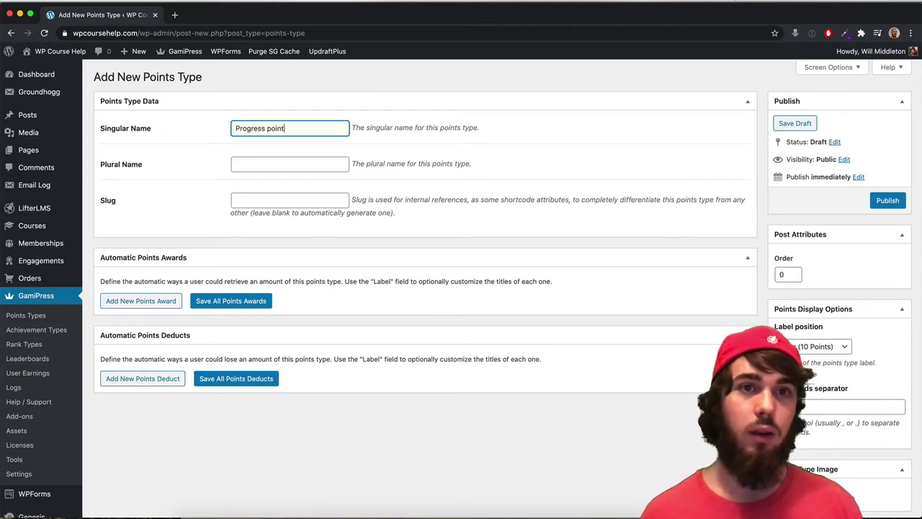
{"action": "type", "text": "nt"}
{"action": "key", "text": "super+a"}
{"action": "key", "text": "super+c"}
{"action": "left_click", "coordinate": [251, 167]}
{"action": "key", "text": "super+v"}
{"action": "type", "text": "s"}
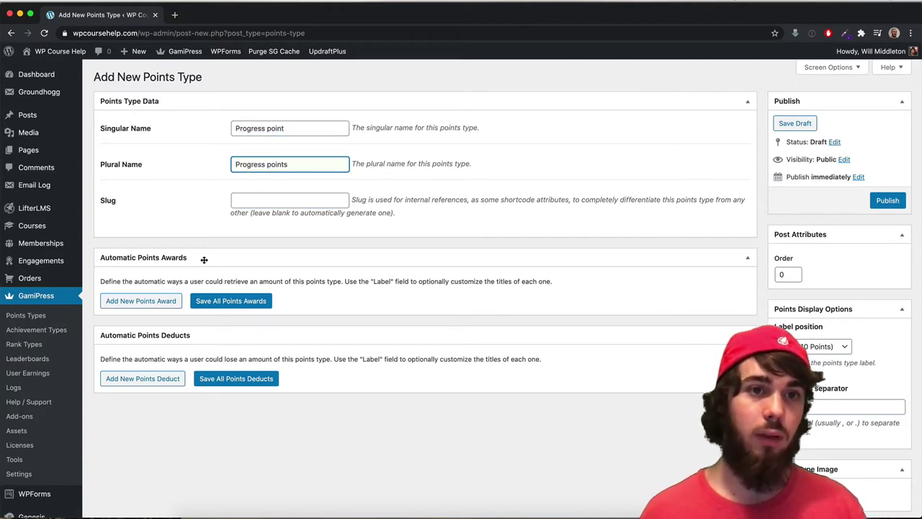
Add and save a points award of 1 point for completing a lesson
{"action": "left_click", "coordinate": [160, 300]}
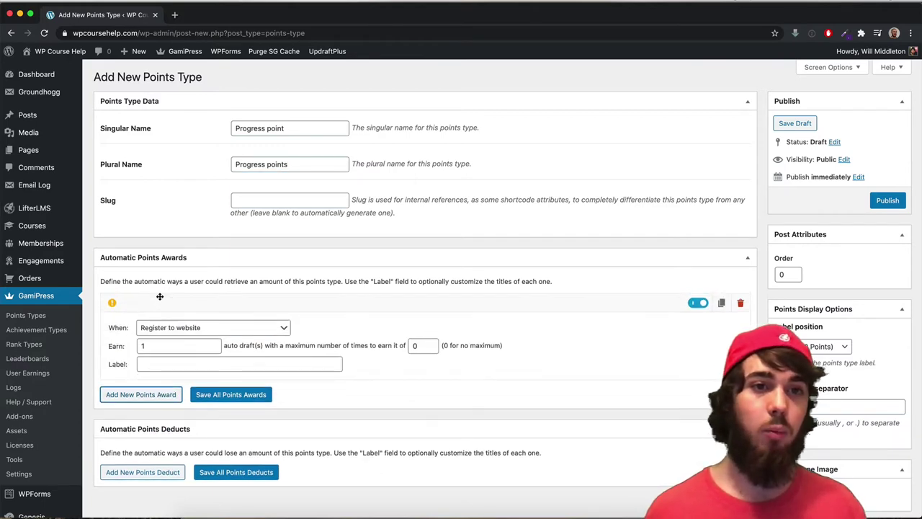
{"action": "left_click", "coordinate": [156, 328]}
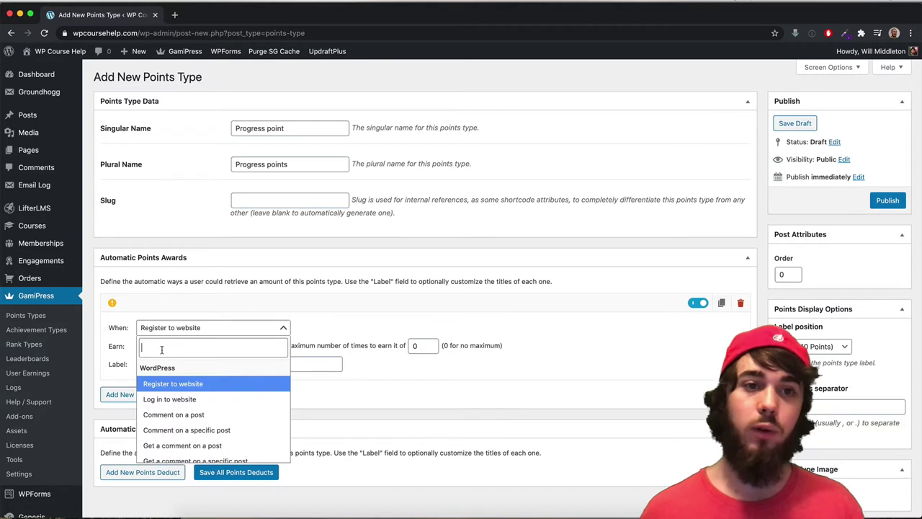
{"action": "scroll", "coordinate": [191, 395], "scroll_direction": "down", "scroll_amount": 3}
{"action": "scroll", "coordinate": [193, 390], "scroll_direction": "down", "scroll_amount": 2}
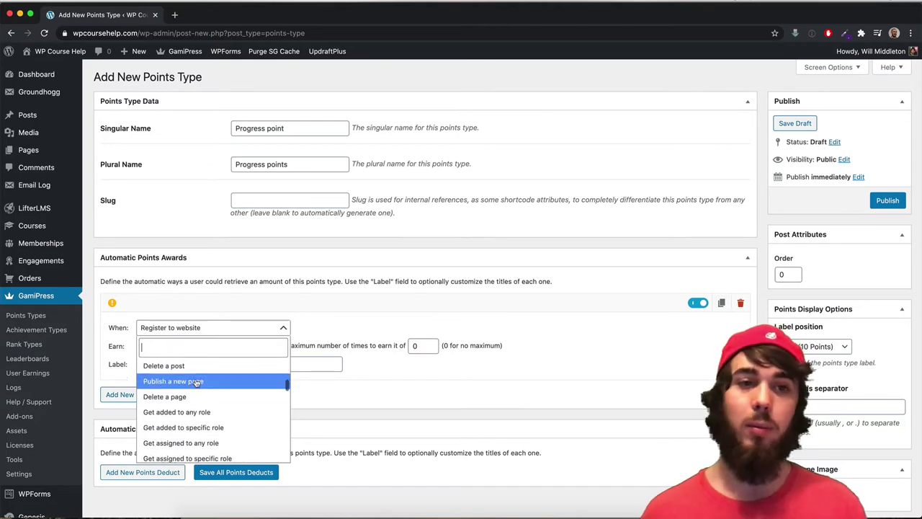
{"action": "type", "text": "lesson"}
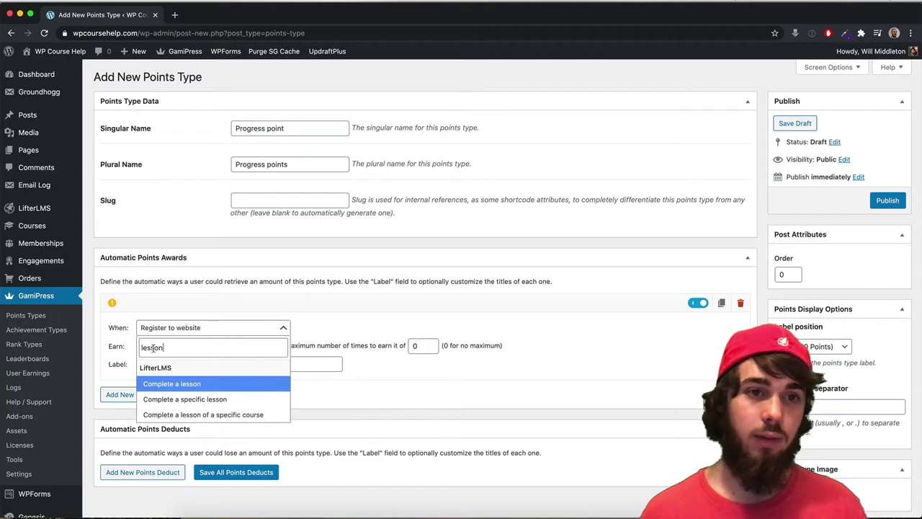
{"action": "left_click", "coordinate": [164, 384]}
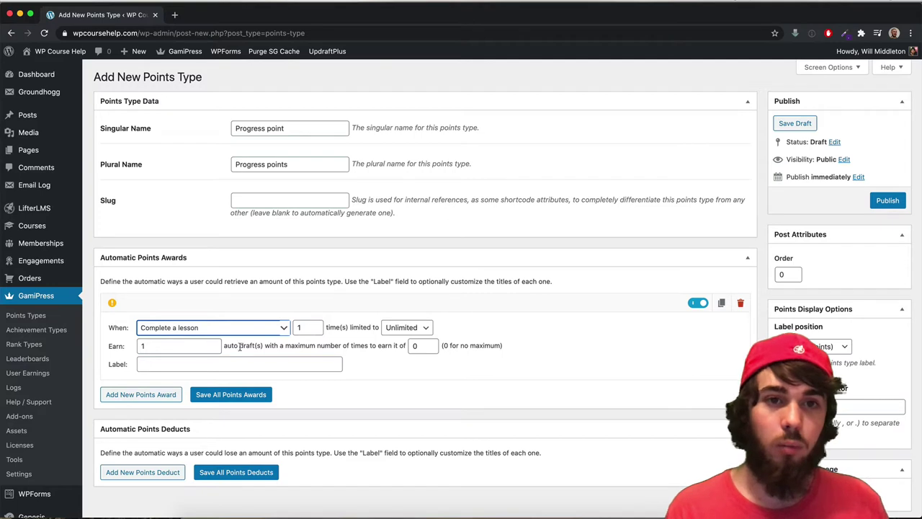
{"action": "left_click", "coordinate": [238, 398]}
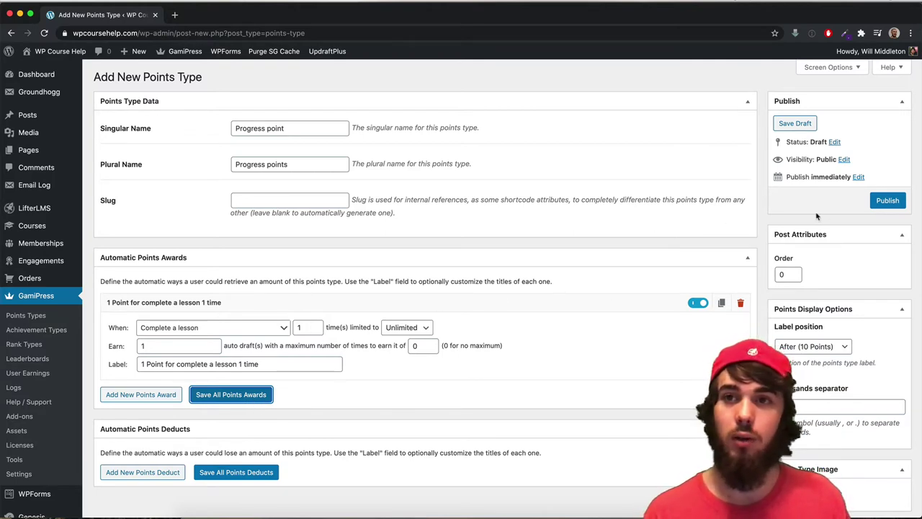
Publish the Progress points type and save a second 1-point award for enrolling in a course
{"action": "left_click", "coordinate": [885, 201]}
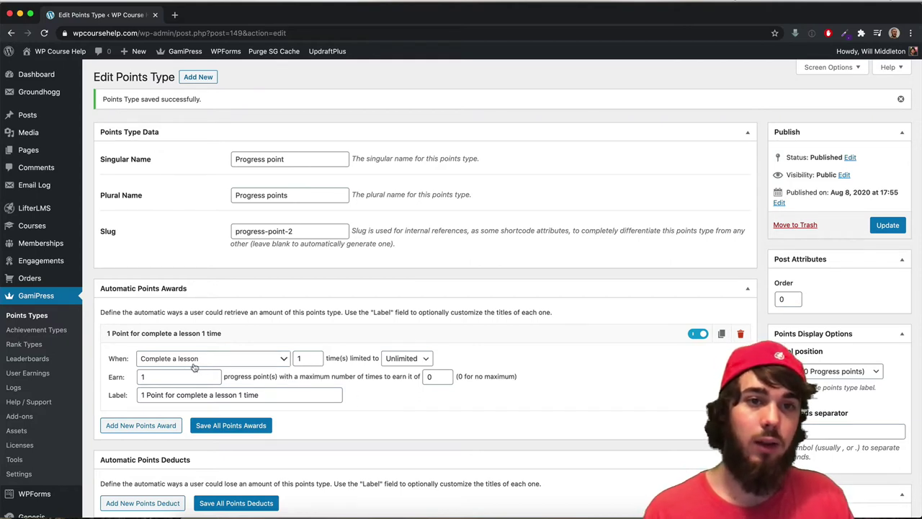
{"action": "left_click", "coordinate": [157, 428]}
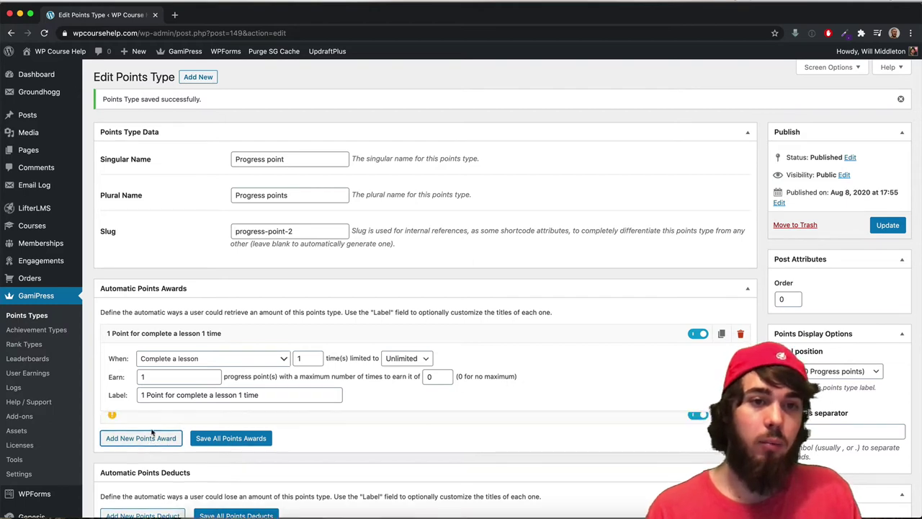
{"action": "left_click", "coordinate": [168, 448]}
{"action": "type", "text": "enrol"}
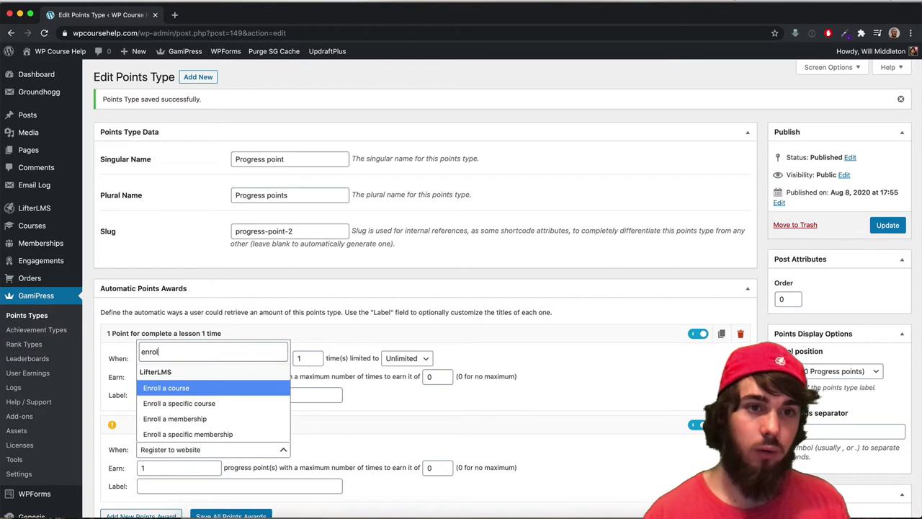
{"action": "left_click", "coordinate": [178, 387]}
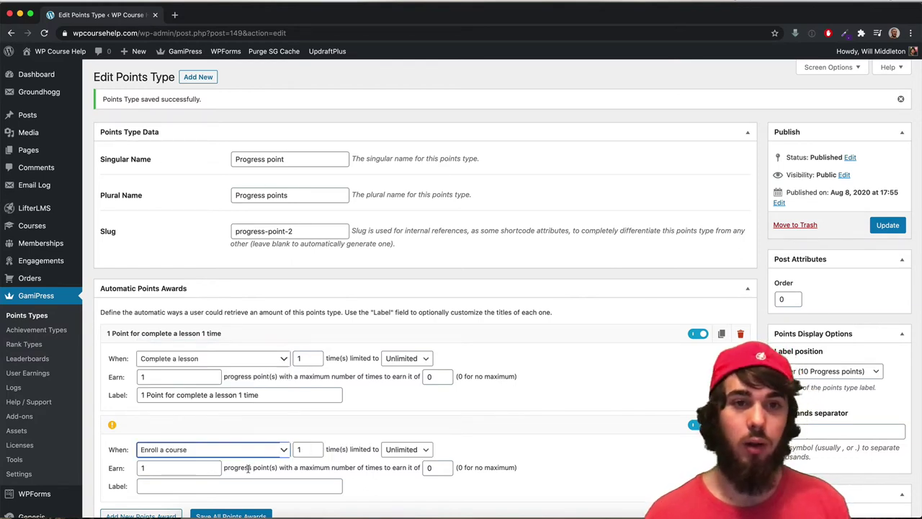
{"action": "scroll", "coordinate": [248, 468], "scroll_direction": "down", "scroll_amount": 1}
{"action": "left_click", "coordinate": [234, 509]}
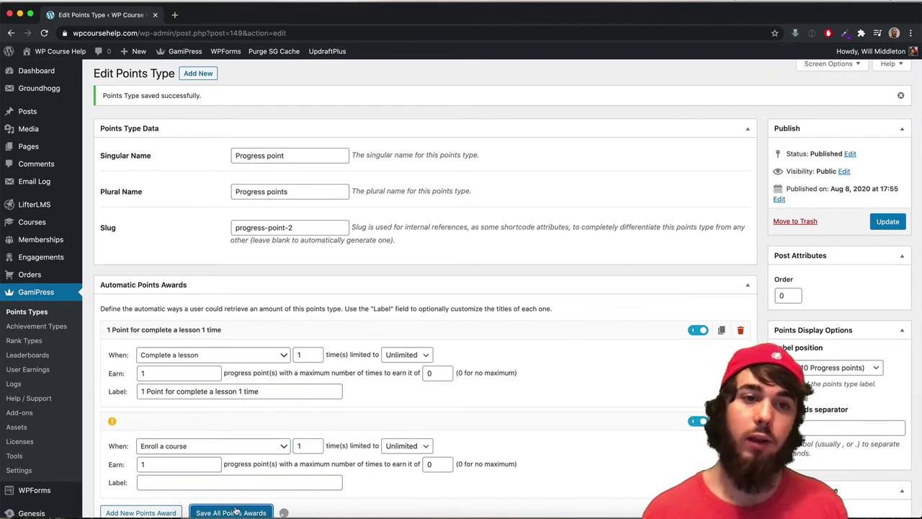
Confirm the second award keeps the Enroll a course trigger, then update the points type
{"action": "scroll", "coordinate": [207, 408], "scroll_direction": "down", "scroll_amount": 1}
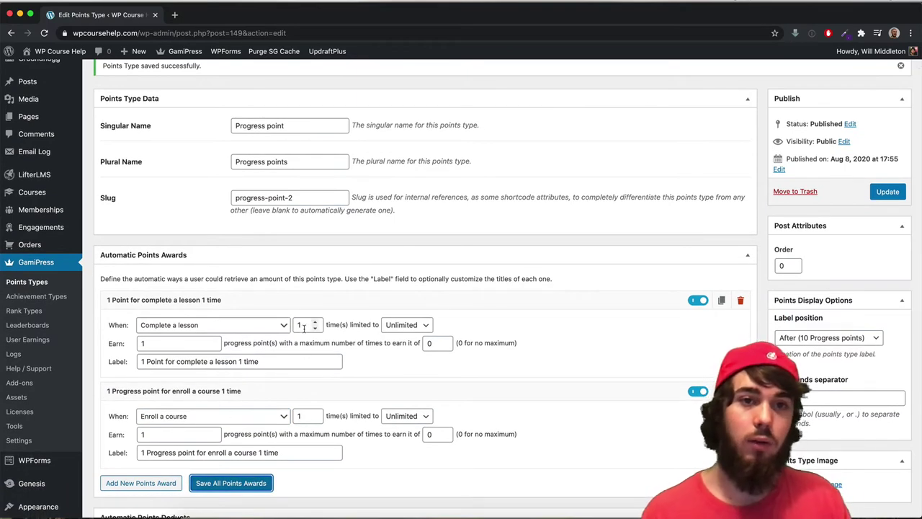
{"action": "double_click", "coordinate": [304, 416]}
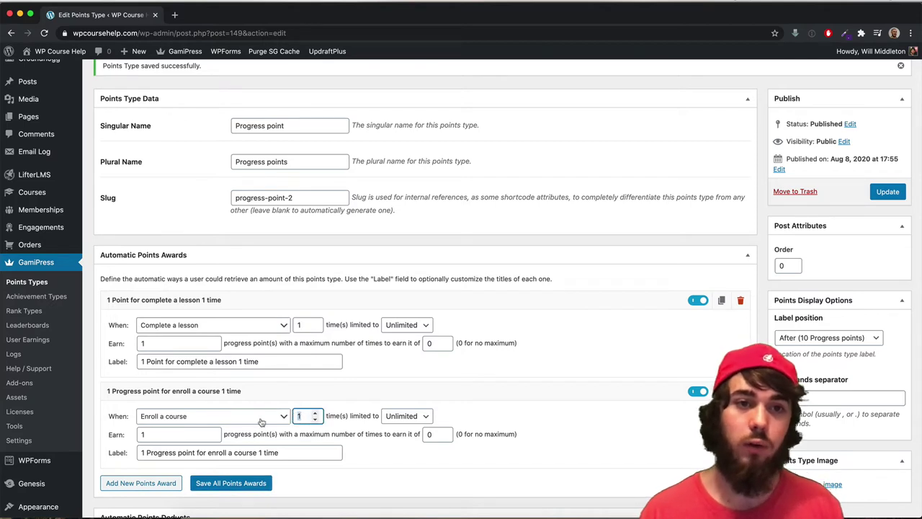
{"action": "left_click", "coordinate": [225, 415]}
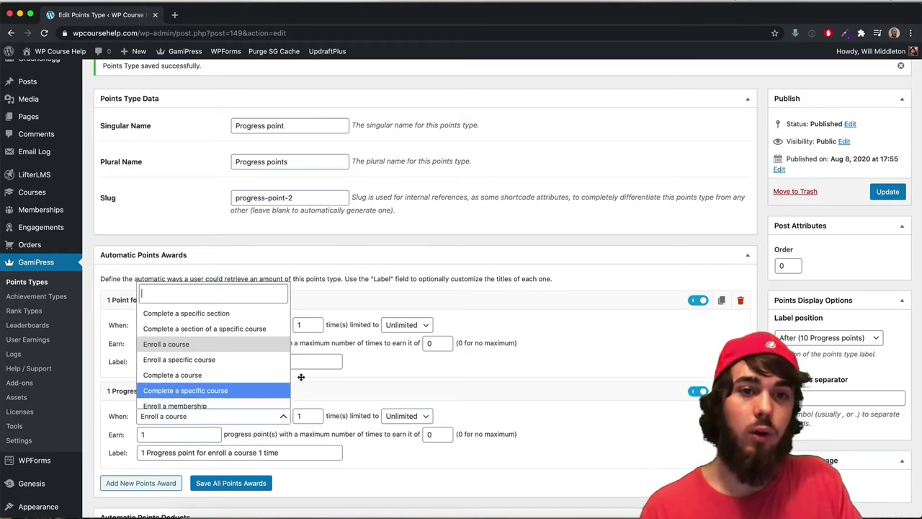
{"action": "left_click", "coordinate": [348, 386]}
{"action": "scroll", "coordinate": [324, 383], "scroll_direction": "down", "scroll_amount": 1}
{"action": "scroll", "coordinate": [324, 383], "scroll_direction": "down", "scroll_amount": 2}
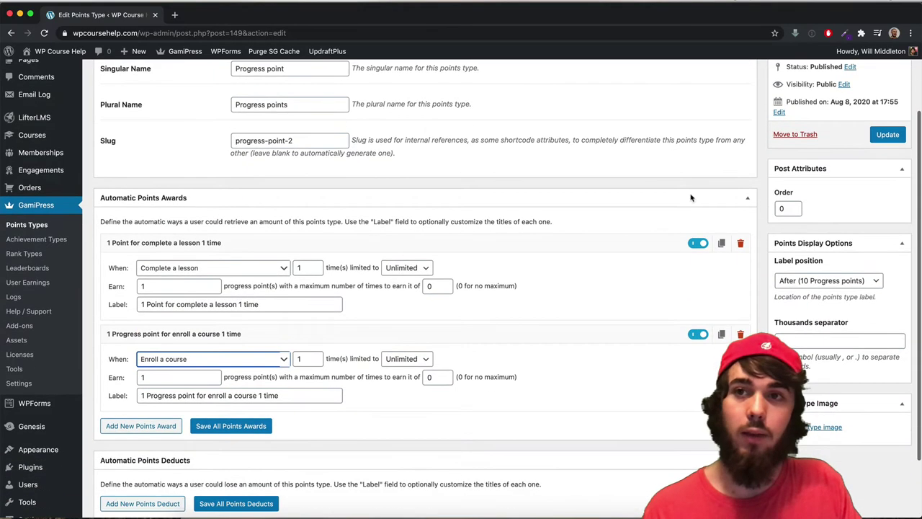
{"action": "left_click", "coordinate": [887, 134]}
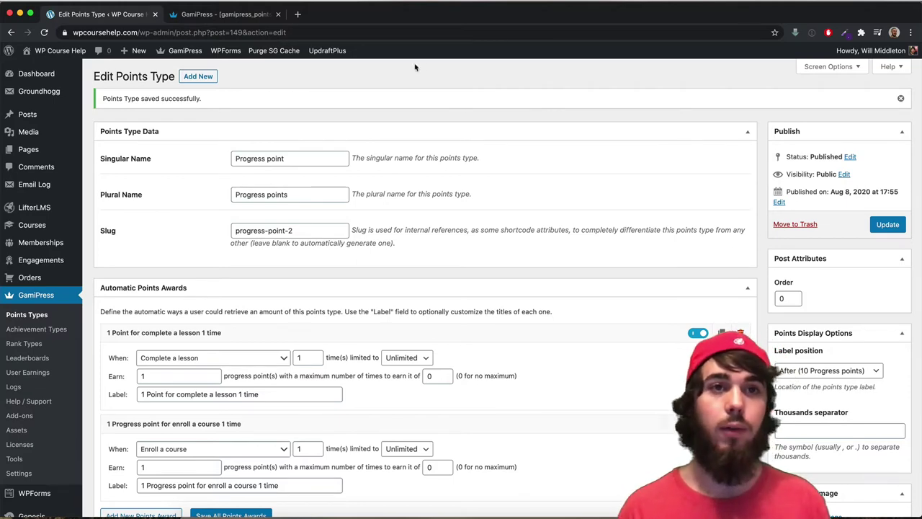
Select the [gamipress_points] shortcode name in the GamiPress documentation
{"action": "left_click", "coordinate": [245, 20]}
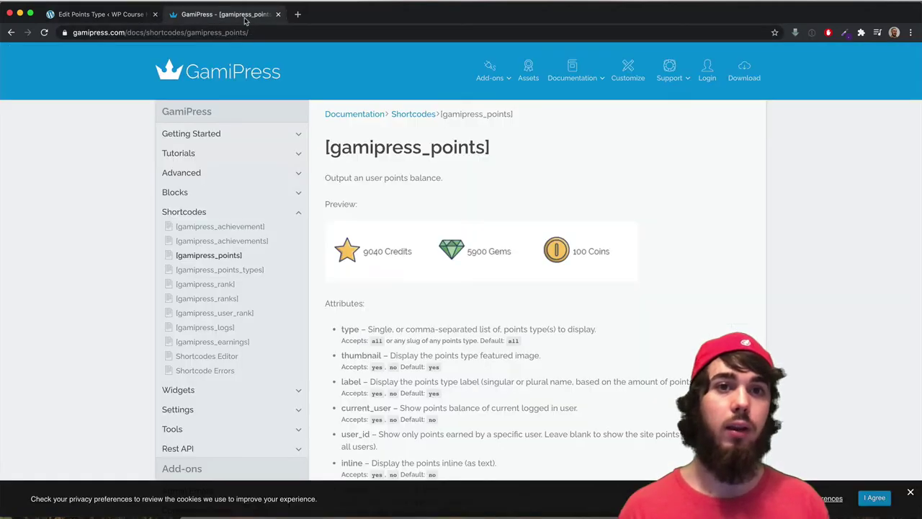
{"action": "triple_click", "coordinate": [338, 142]}
{"action": "key", "text": "super+c"}
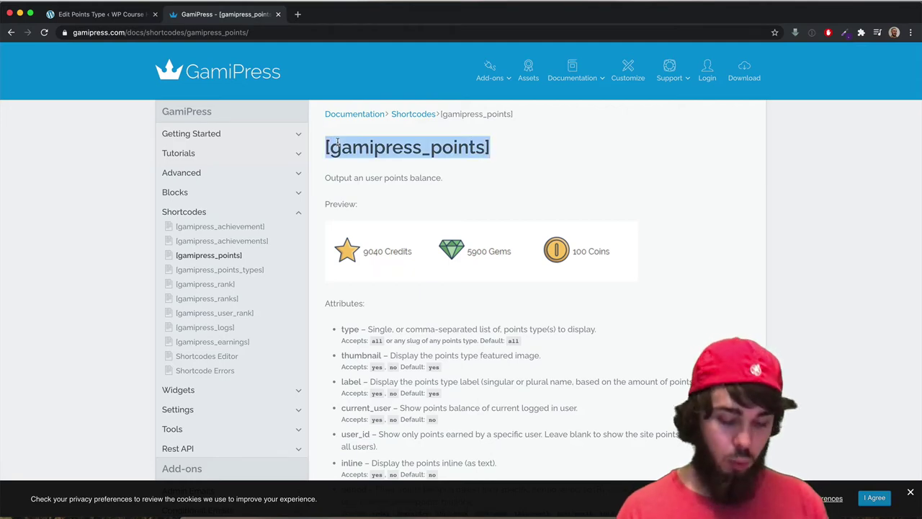
{"action": "left_click", "coordinate": [122, 14]}
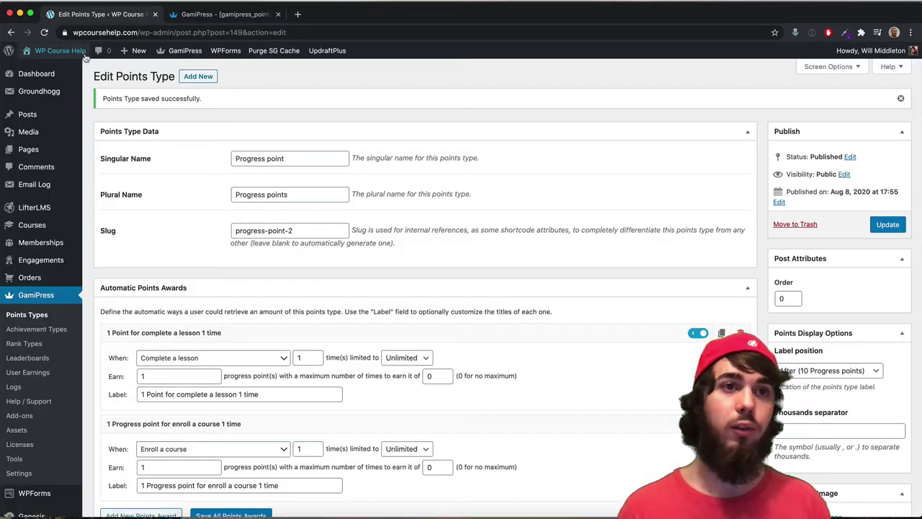
Open the site in a new tab and edit its Dashboard page
{"action": "right_click", "coordinate": [75, 55]}
{"action": "left_click", "coordinate": [101, 58]}
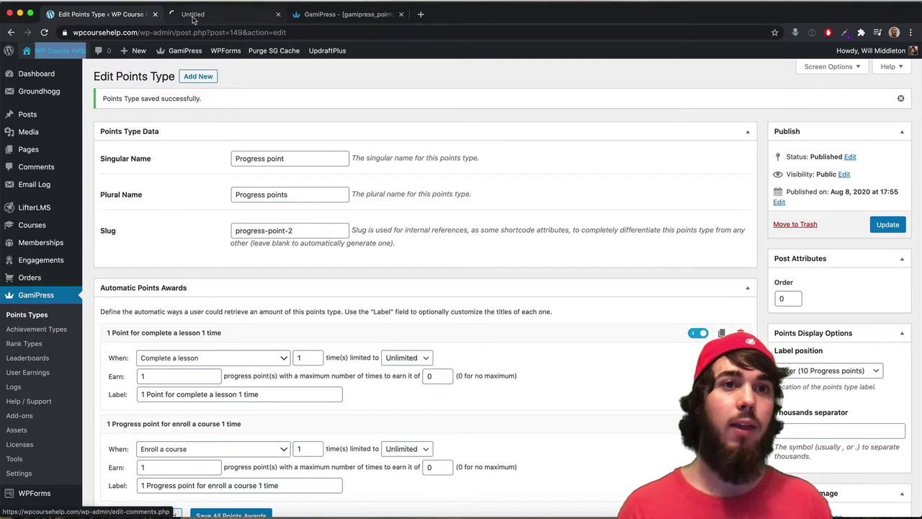
{"action": "left_click", "coordinate": [270, 21]}
{"action": "left_click_drag", "start_coordinate": [270, 20], "coordinate": [337, 23]}
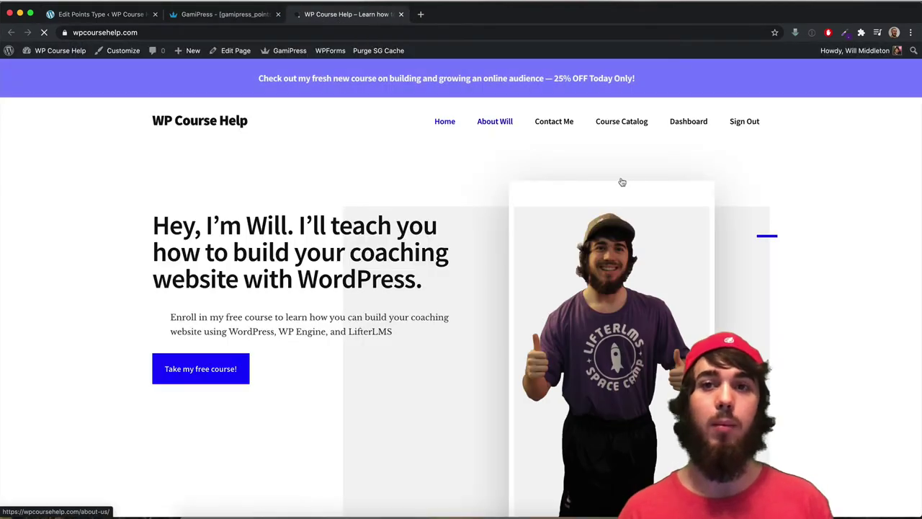
{"action": "left_click", "coordinate": [689, 122]}
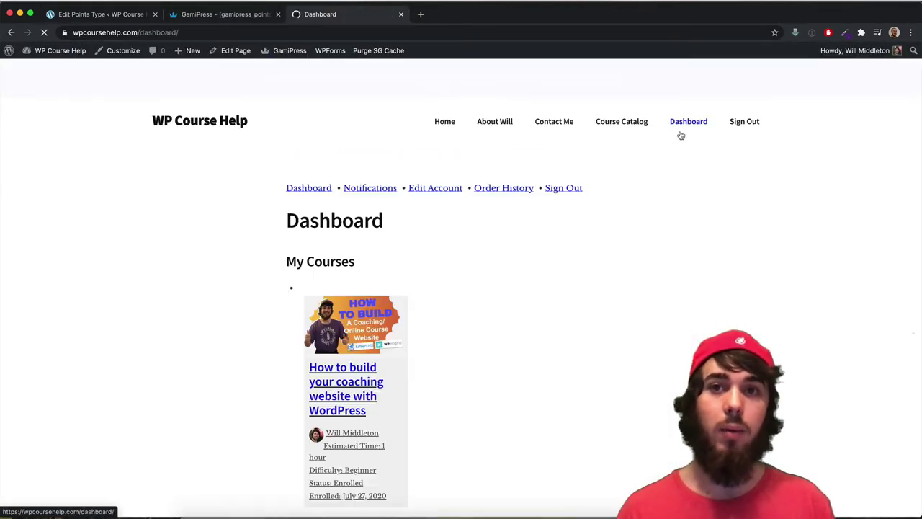
{"action": "left_click", "coordinate": [239, 54]}
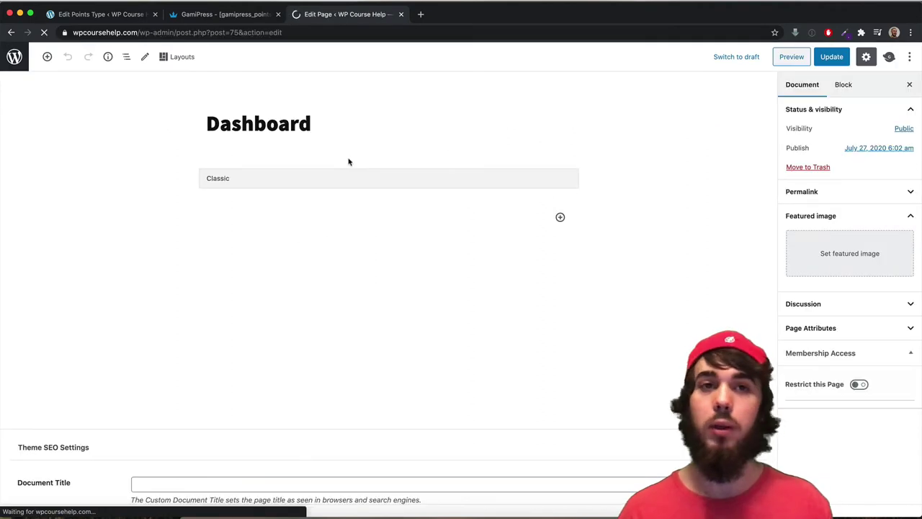
Select the Classic block holding the LifterLMS account shortcode
{"action": "left_click", "coordinate": [315, 201]}
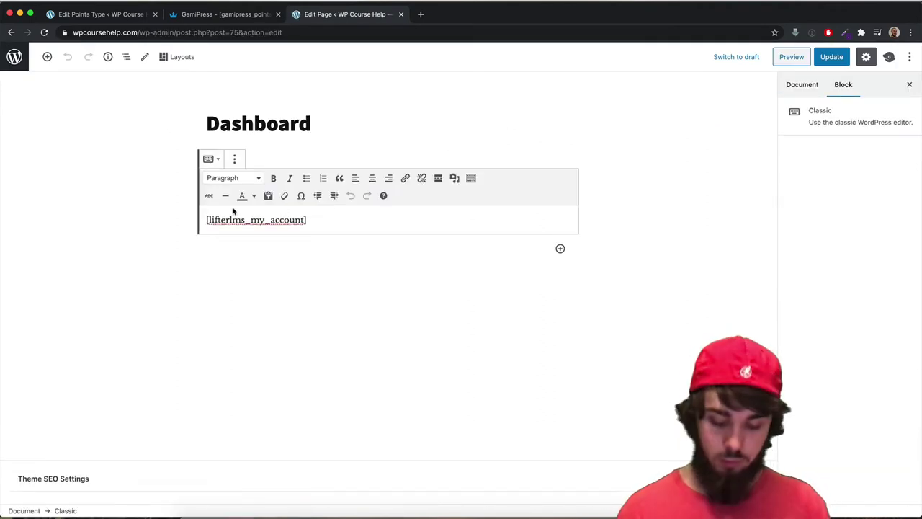
{"action": "left_click", "coordinate": [310, 123]}
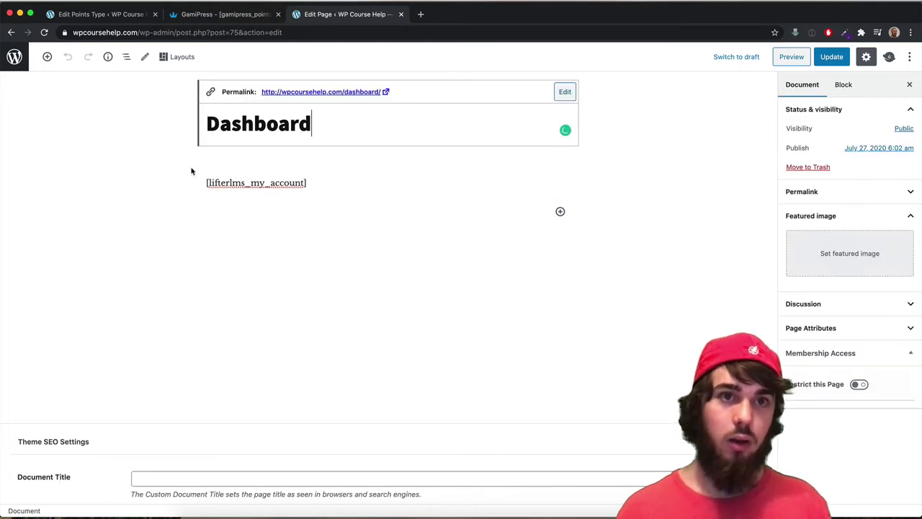
{"action": "left_click", "coordinate": [226, 189]}
{"action": "left_click", "coordinate": [310, 123]}
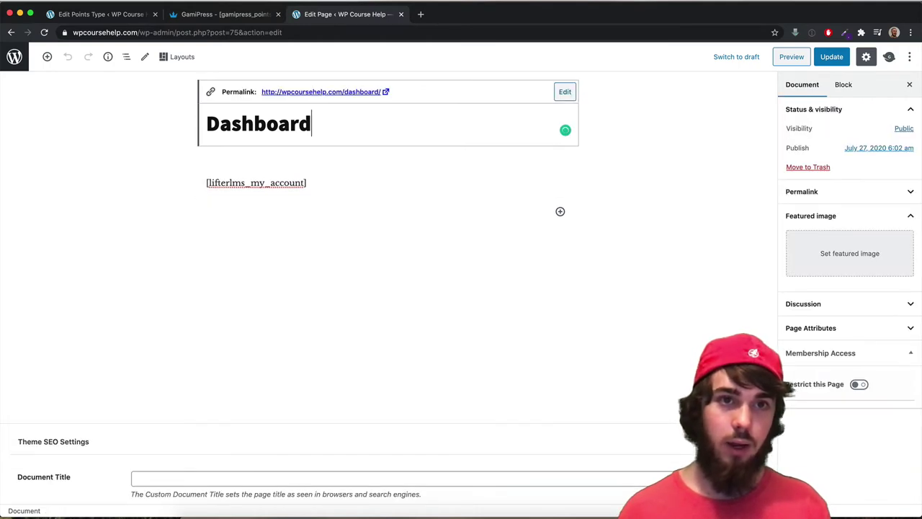
{"action": "left_click", "coordinate": [274, 181]}
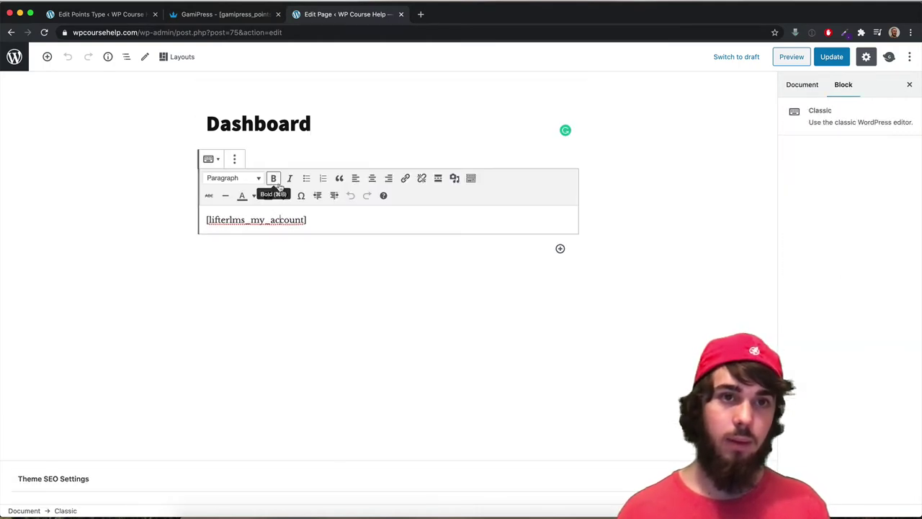
{"action": "left_click", "coordinate": [206, 220]}
{"action": "left_click", "coordinate": [206, 181]}
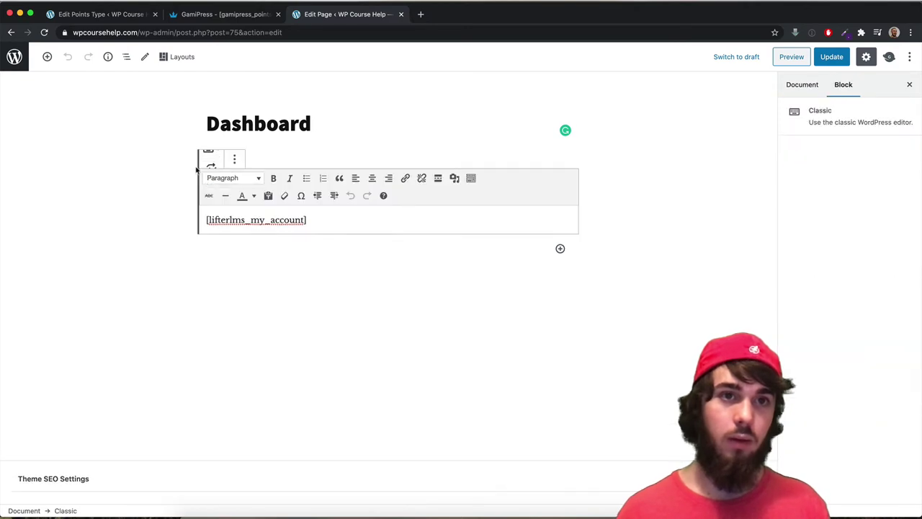
Insert a Shortcode block with [gamipress_points] above it, update the page and view it
{"action": "left_click", "coordinate": [46, 57]}
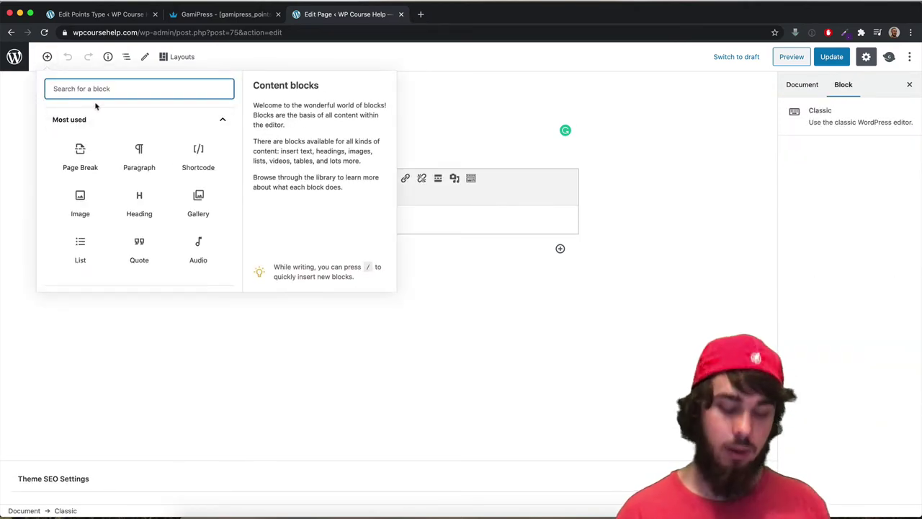
{"action": "type", "text": "short"}
{"action": "left_click", "coordinate": [80, 160]}
{"action": "key", "text": "super+v"}
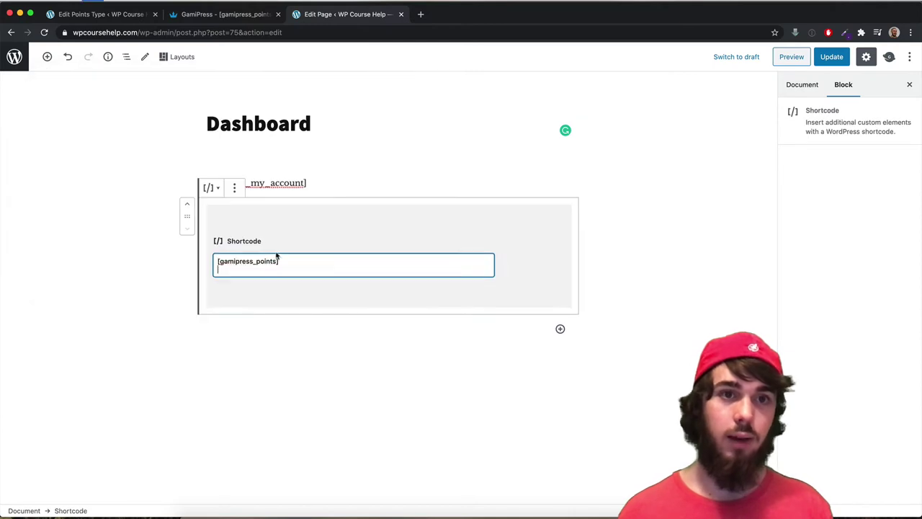
{"action": "left_click", "coordinate": [341, 222]}
{"action": "left_click", "coordinate": [408, 245]}
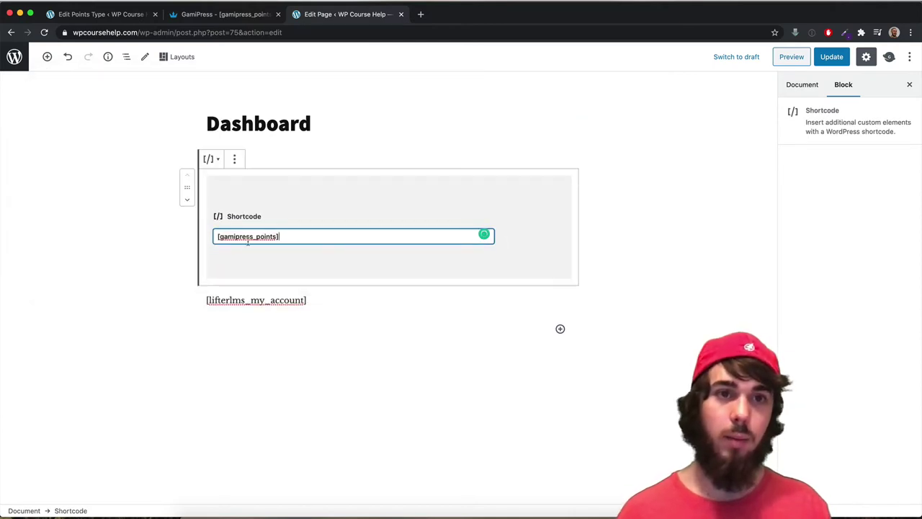
{"action": "left_click", "coordinate": [832, 58]}
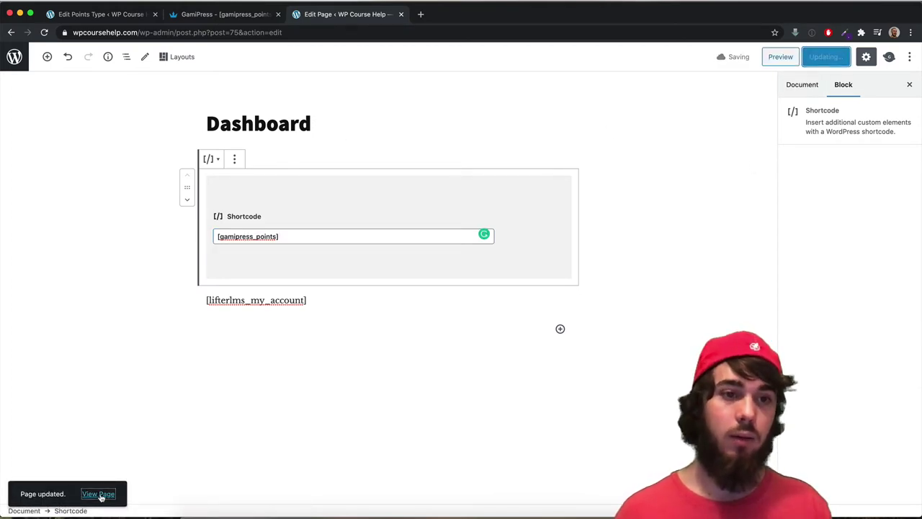
{"action": "left_click", "coordinate": [98, 499]}
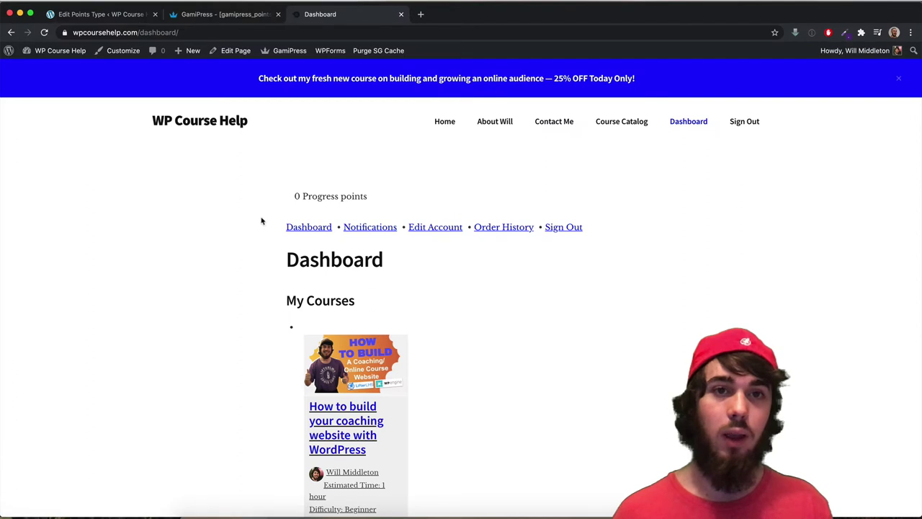
Mark the 'Setting Up Your WP Engine Website' lesson of the coaching website course complete
{"action": "left_click_drag", "start_coordinate": [291, 205], "coordinate": [393, 202]}
{"action": "left_click", "coordinate": [393, 203]}
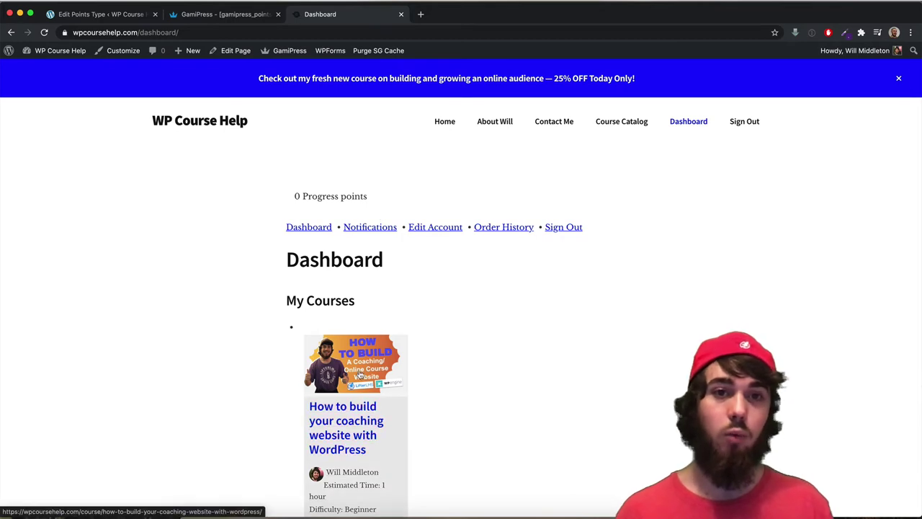
{"action": "left_click", "coordinate": [360, 371]}
{"action": "scroll", "coordinate": [346, 368], "scroll_direction": "down", "scroll_amount": 5}
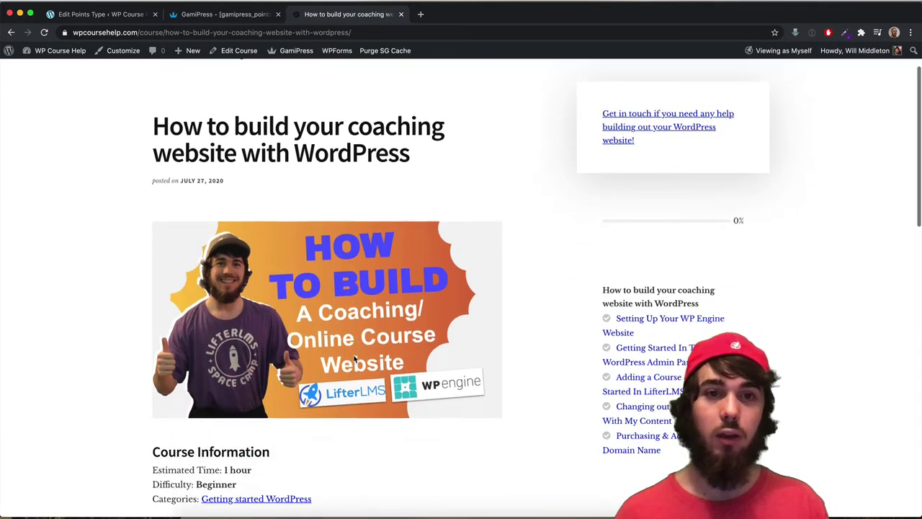
{"action": "left_click", "coordinate": [326, 363]}
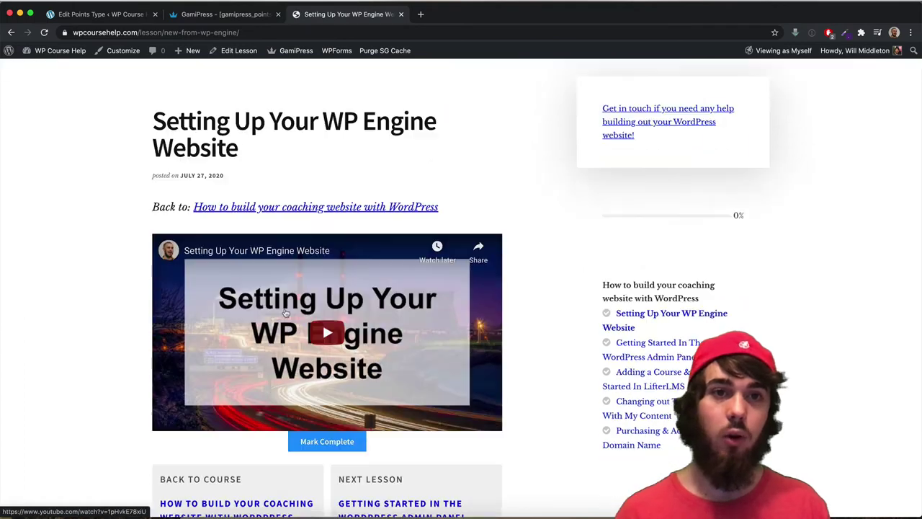
{"action": "scroll", "coordinate": [285, 313], "scroll_direction": "down", "scroll_amount": 1}
{"action": "left_click", "coordinate": [308, 405]}
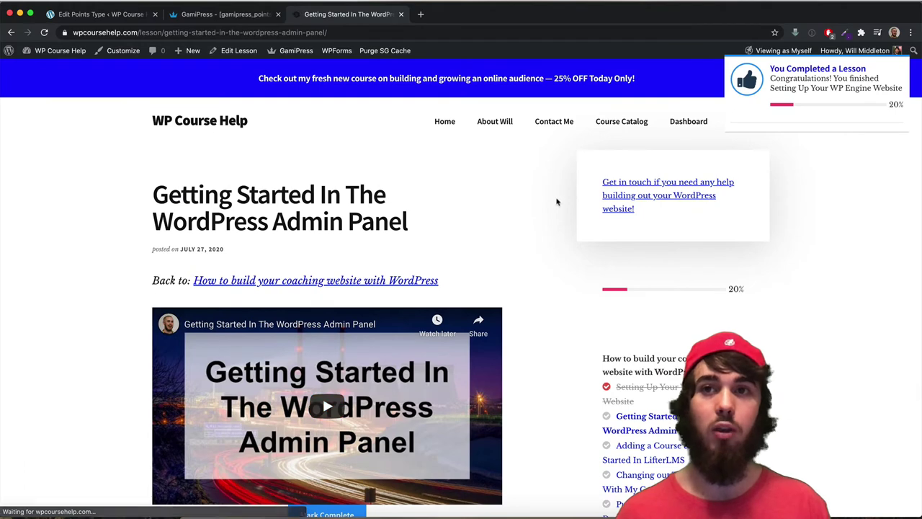
{"action": "left_click", "coordinate": [898, 69]}
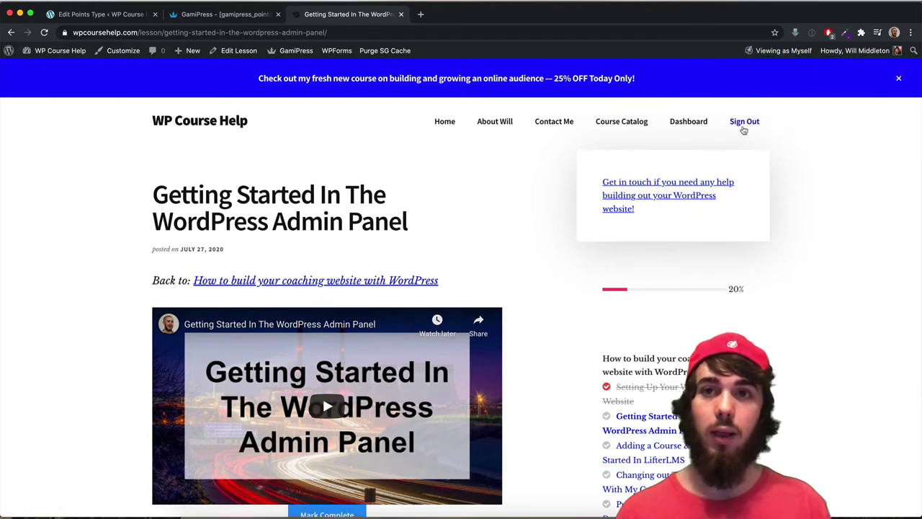
Confirm the Dashboard now shows 1 Progress point, then return to the Edit Points Type tab
{"action": "left_click", "coordinate": [692, 124]}
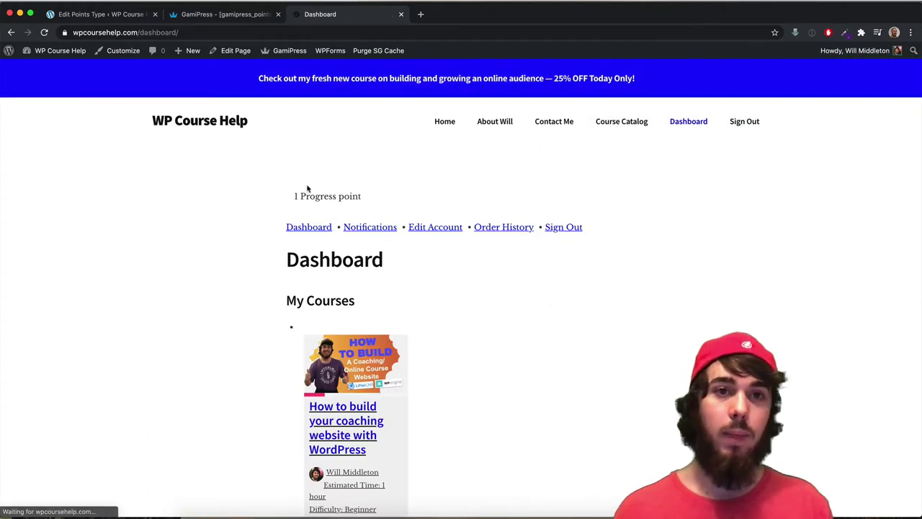
{"action": "left_click_drag", "start_coordinate": [307, 190], "coordinate": [360, 191]}
{"action": "left_click", "coordinate": [402, 205]}
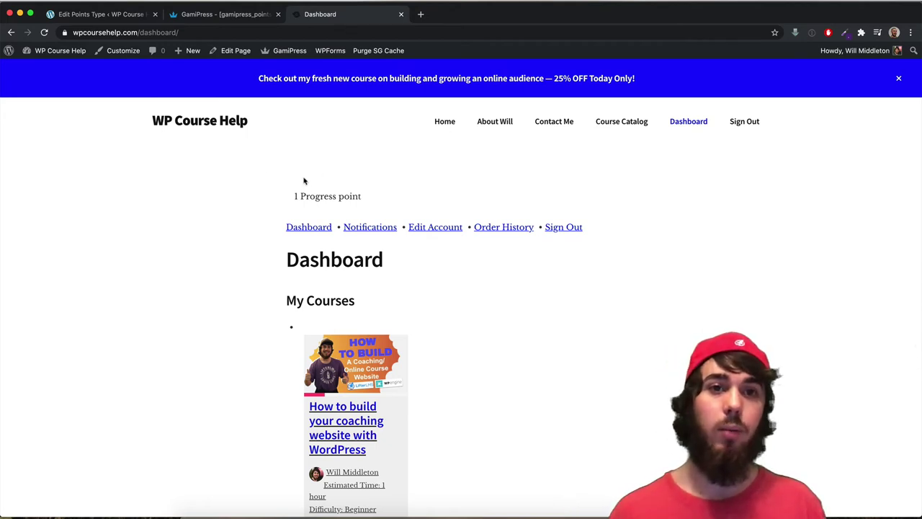
{"action": "left_click_drag", "start_coordinate": [319, 196], "coordinate": [350, 196]}
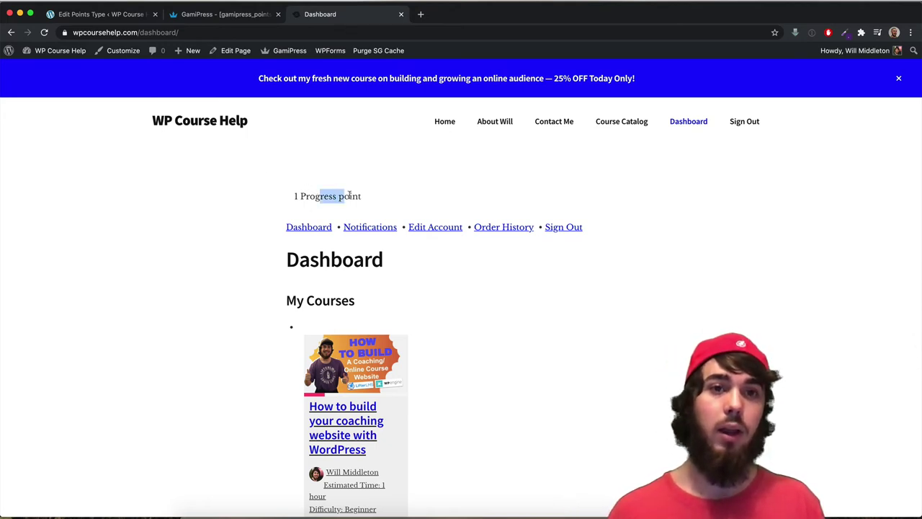
{"action": "left_click", "coordinate": [80, 15]}
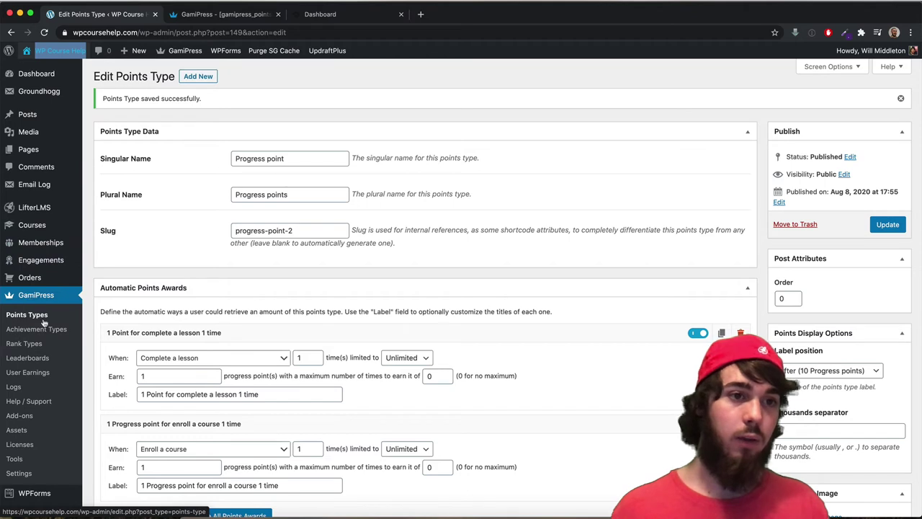
Add a new leaderboard under GamiPress > Leaderboards titled 'Student engagement leaderboard'
{"action": "left_click", "coordinate": [28, 358]}
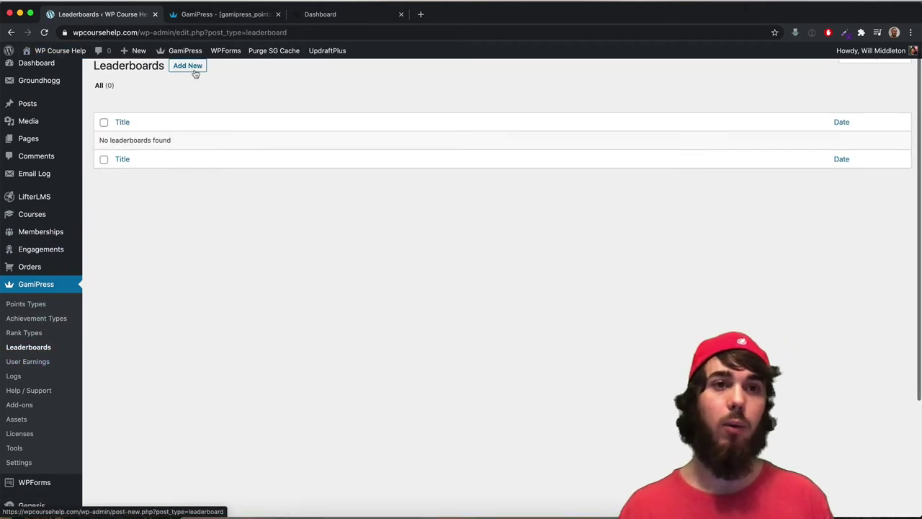
{"action": "left_click", "coordinate": [194, 72]}
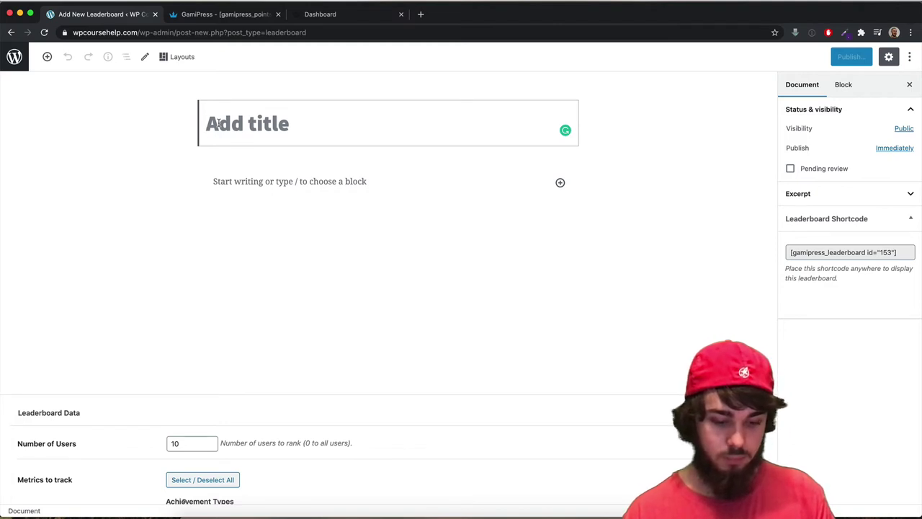
{"action": "type", "text": "Student enga"}
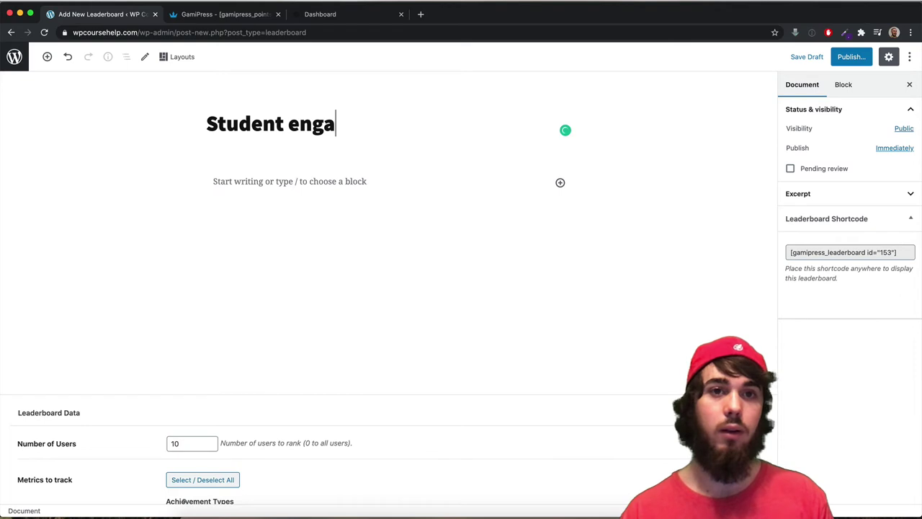
{"action": "type", "text": "gement "}
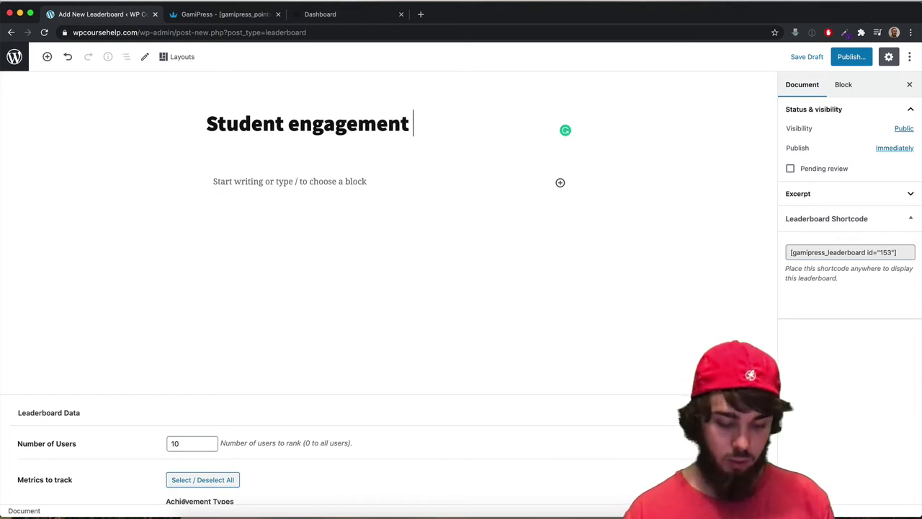
{"action": "type", "text": "leaderboard"}
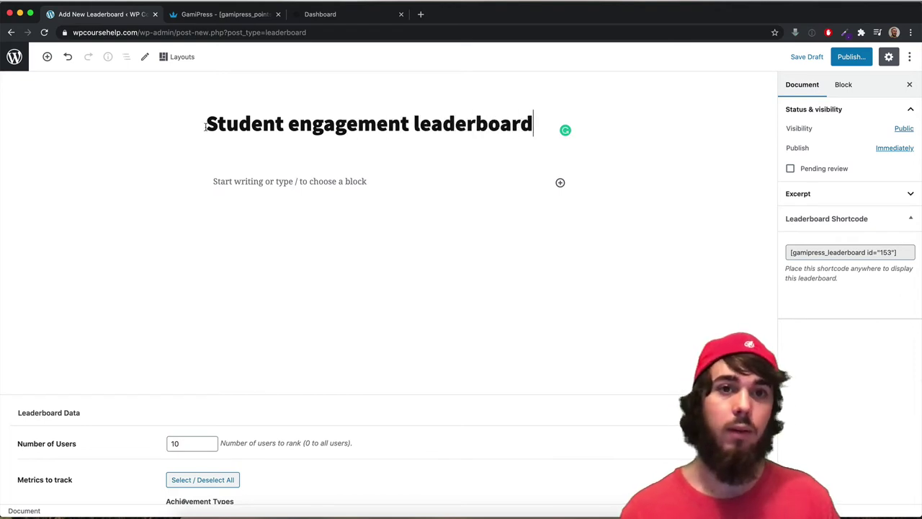
{"action": "scroll", "coordinate": [126, 193], "scroll_direction": "down", "scroll_amount": 5}
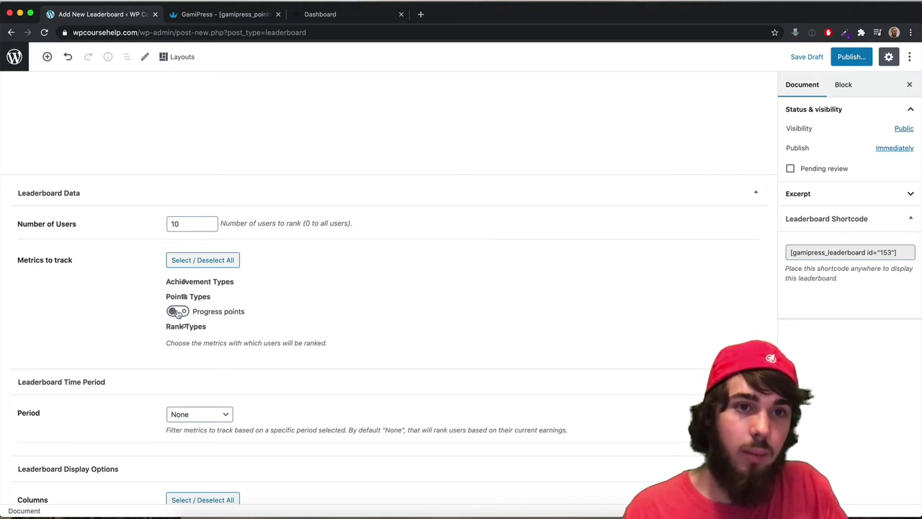
Track Progress points as the leaderboard metric, switching Period to Current Week and back to None
{"action": "left_click", "coordinate": [177, 312]}
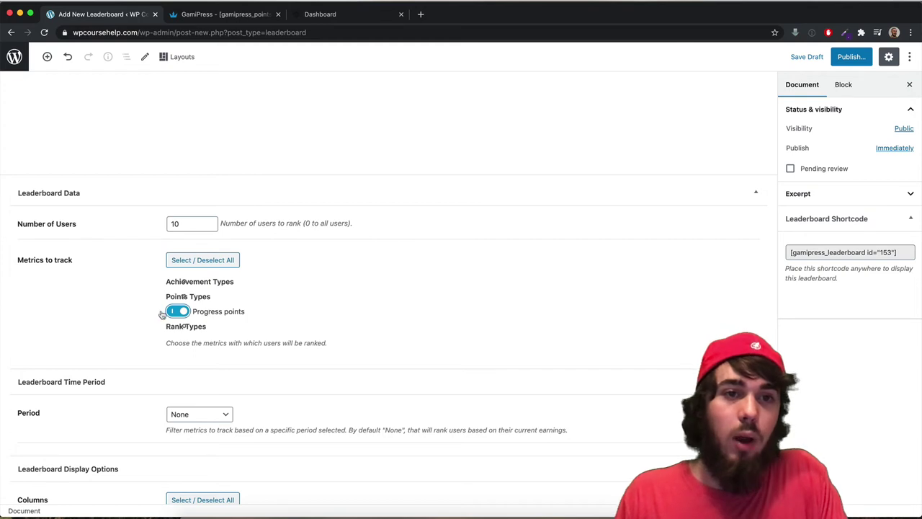
{"action": "scroll", "coordinate": [143, 318], "scroll_direction": "down", "scroll_amount": 2}
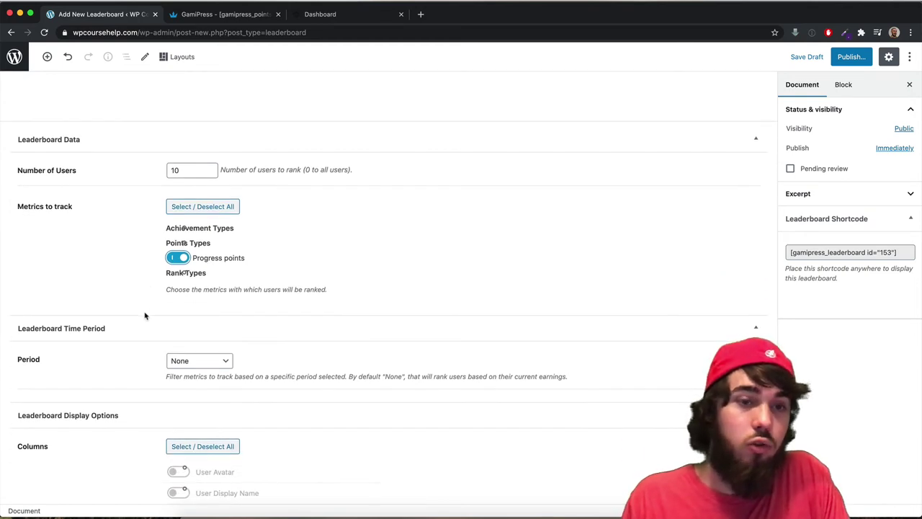
{"action": "scroll", "coordinate": [142, 314], "scroll_direction": "down", "scroll_amount": 4}
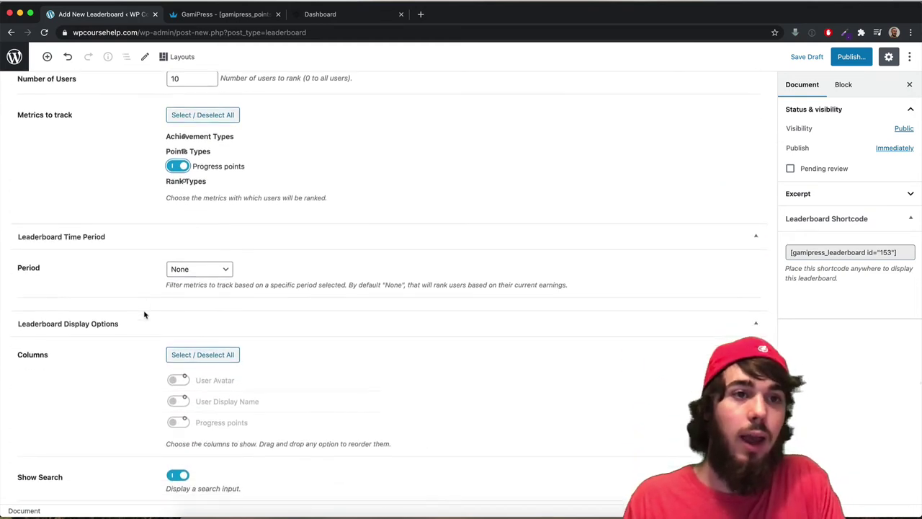
{"action": "left_click", "coordinate": [189, 245]}
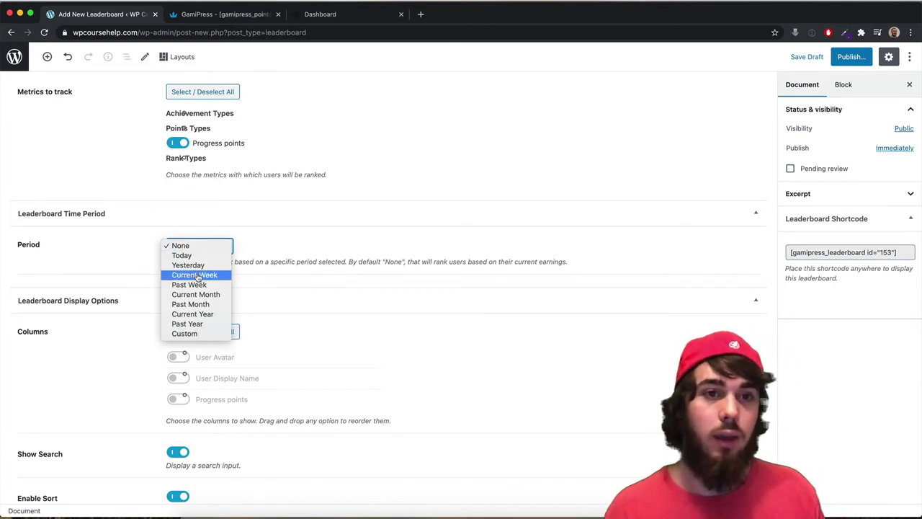
{"action": "left_click", "coordinate": [194, 275]}
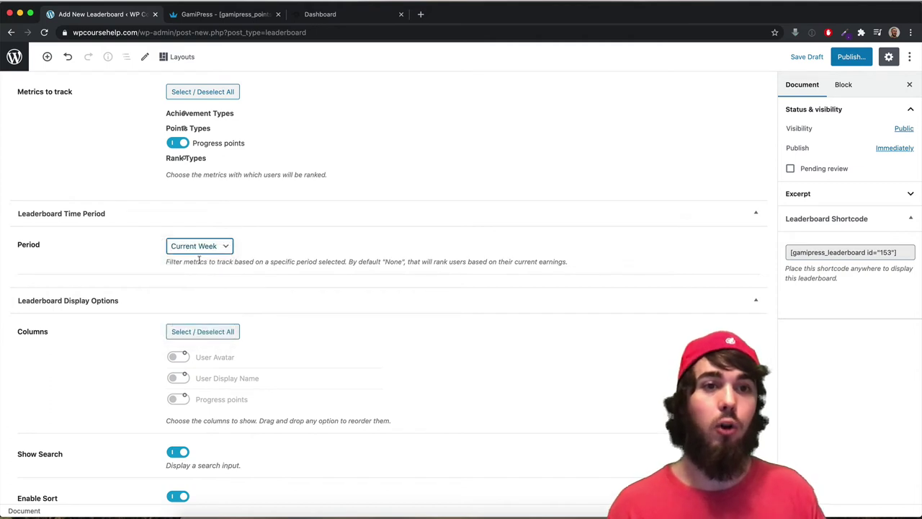
{"action": "left_click", "coordinate": [203, 248]}
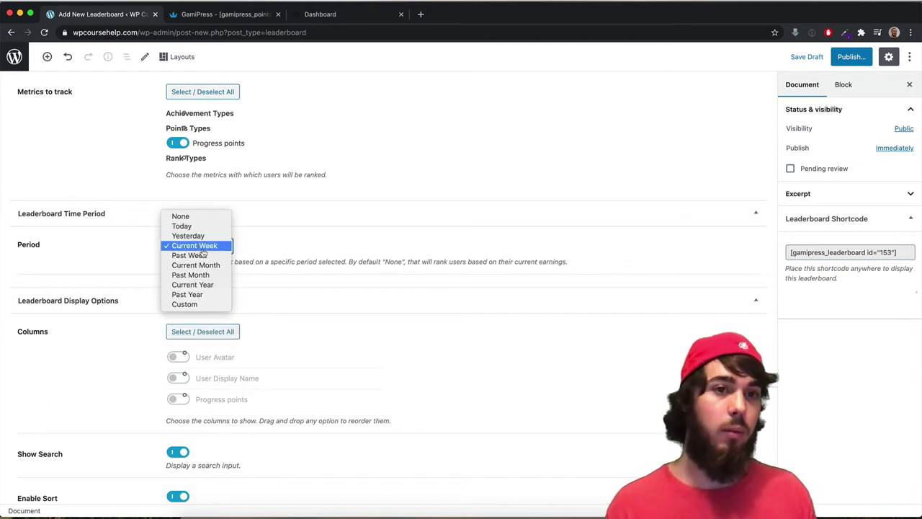
{"action": "left_click", "coordinate": [193, 217]}
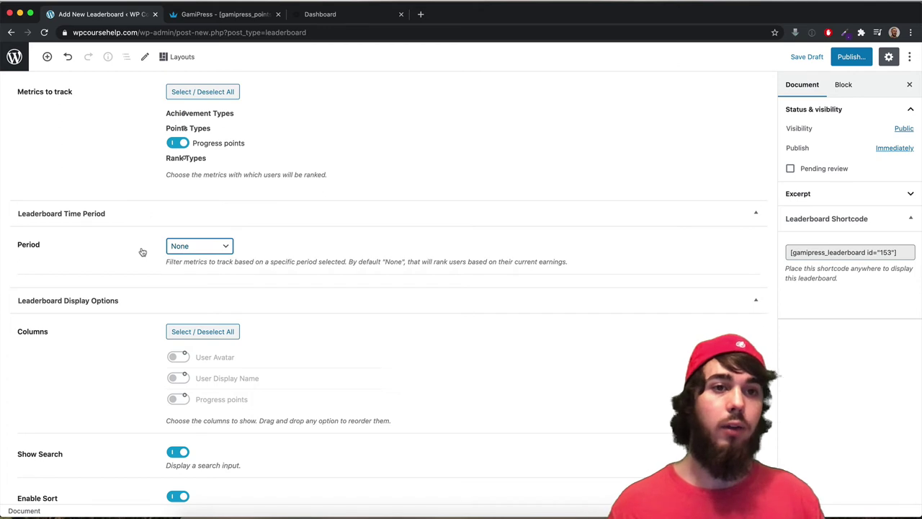
Enable the User Avatar, User Display Name and Progress points columns plus the search input
{"action": "scroll", "coordinate": [162, 258], "scroll_direction": "down", "scroll_amount": 3}
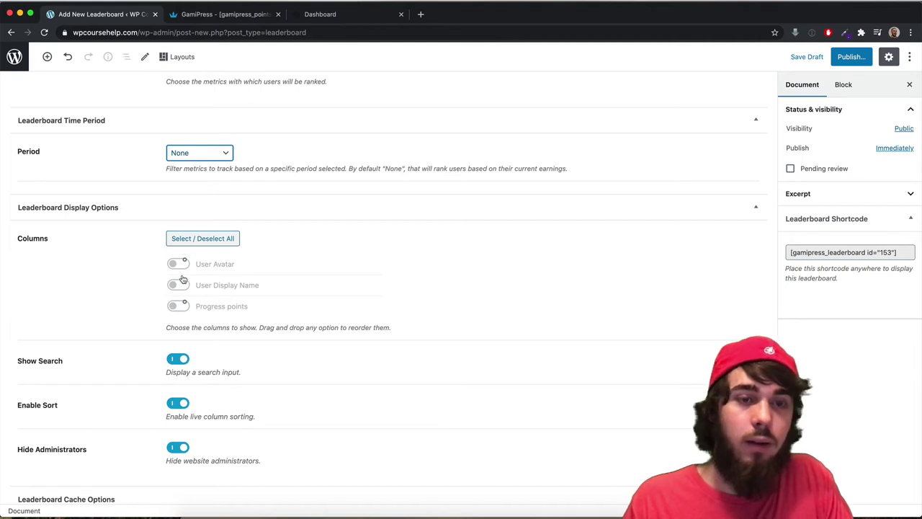
{"action": "left_click", "coordinate": [178, 265]}
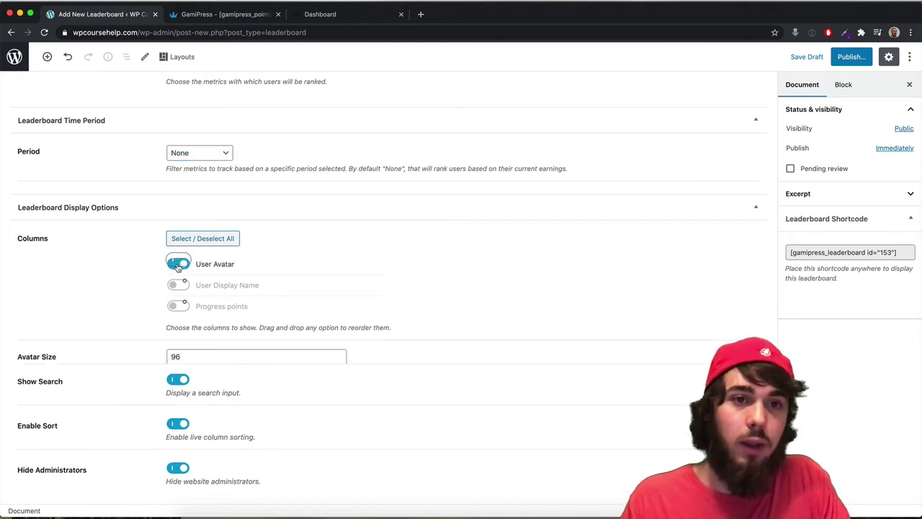
{"action": "left_click", "coordinate": [179, 284]}
{"action": "left_click", "coordinate": [180, 307]}
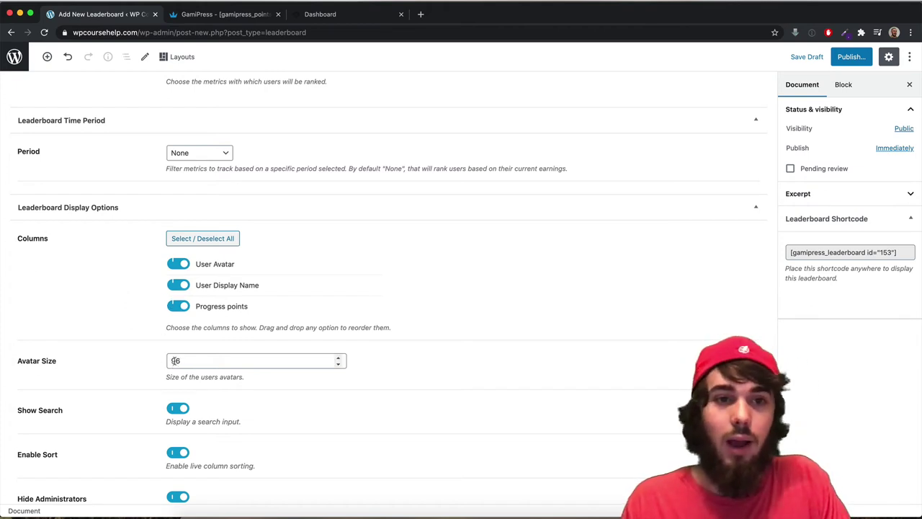
{"action": "scroll", "coordinate": [157, 358], "scroll_direction": "down", "scroll_amount": 2}
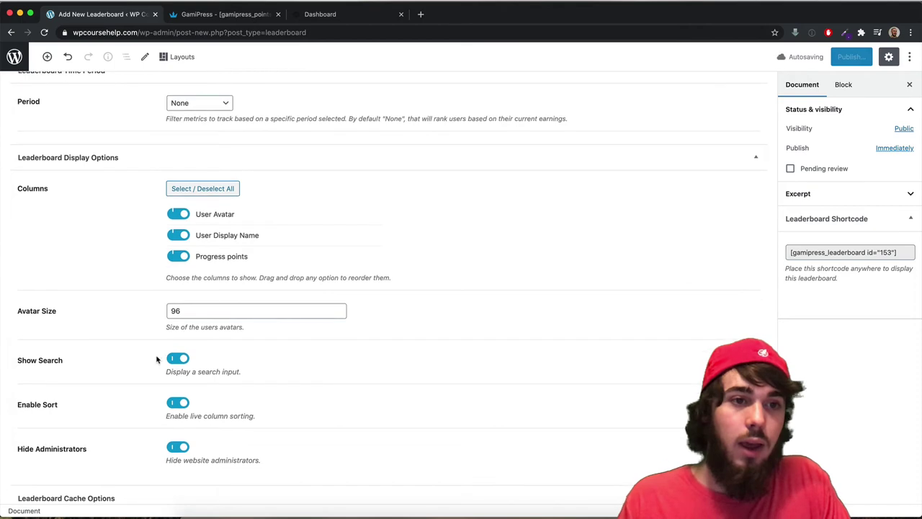
{"action": "left_click", "coordinate": [173, 358]}
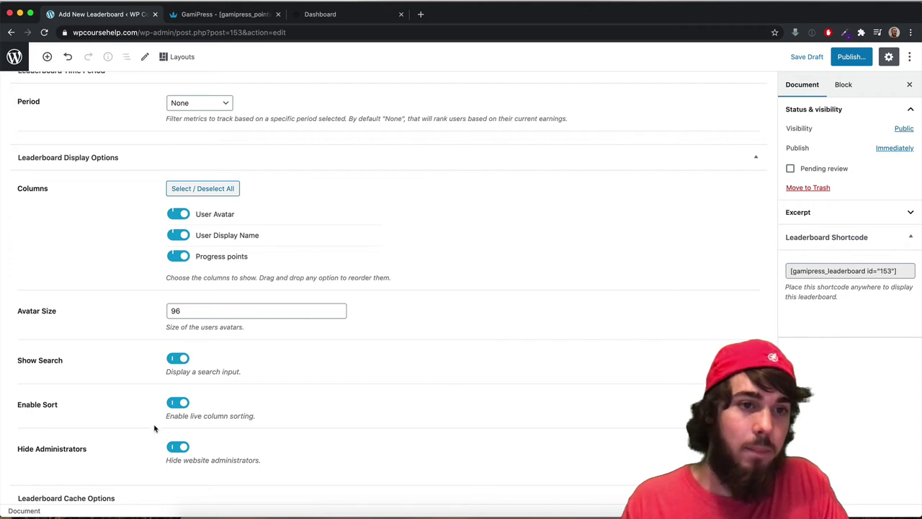
Publish the leaderboard and select its [gamipress_leaderboard id="153"] shortcode
{"action": "left_click", "coordinate": [850, 56]}
{"action": "left_click", "coordinate": [848, 56]}
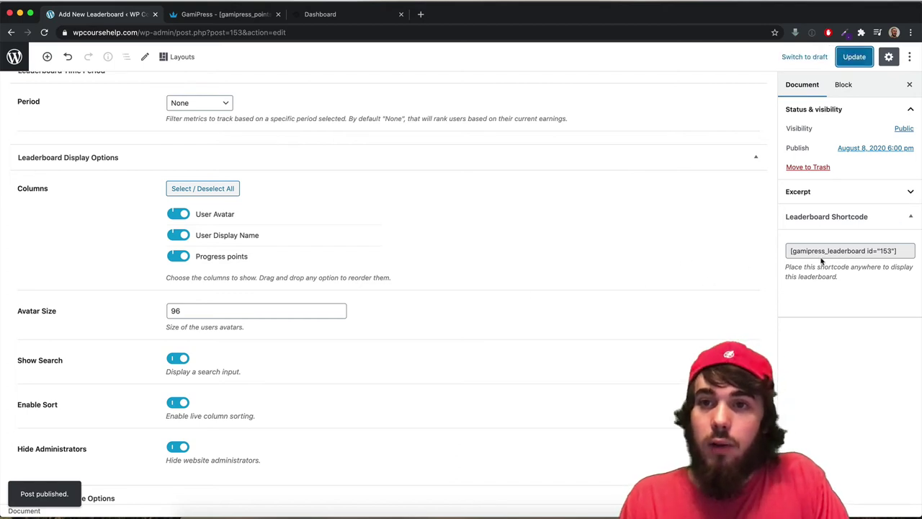
{"action": "left_click", "coordinate": [795, 250]}
{"action": "key", "text": "super+c"}
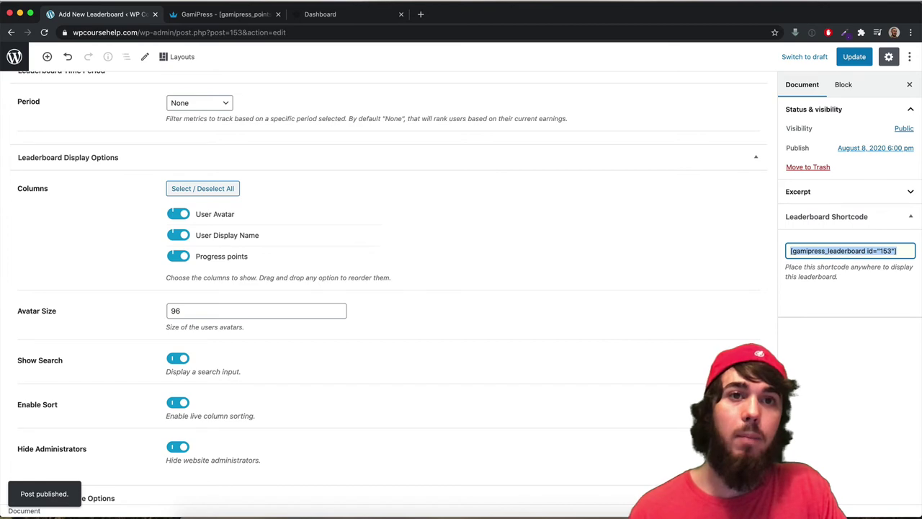
Open the Dashboard page in the editor and duplicate the points Shortcode block
{"action": "left_click", "coordinate": [220, 14]}
{"action": "left_click", "coordinate": [309, 14]}
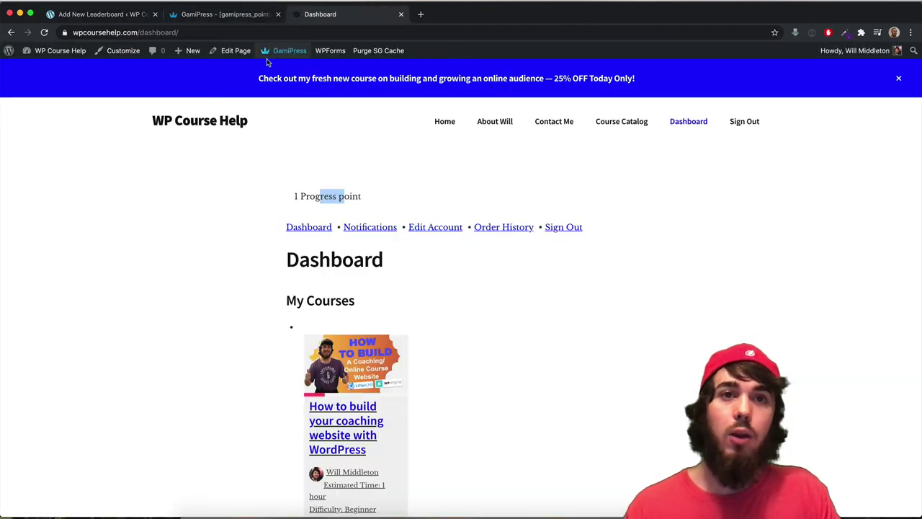
{"action": "left_click", "coordinate": [243, 56]}
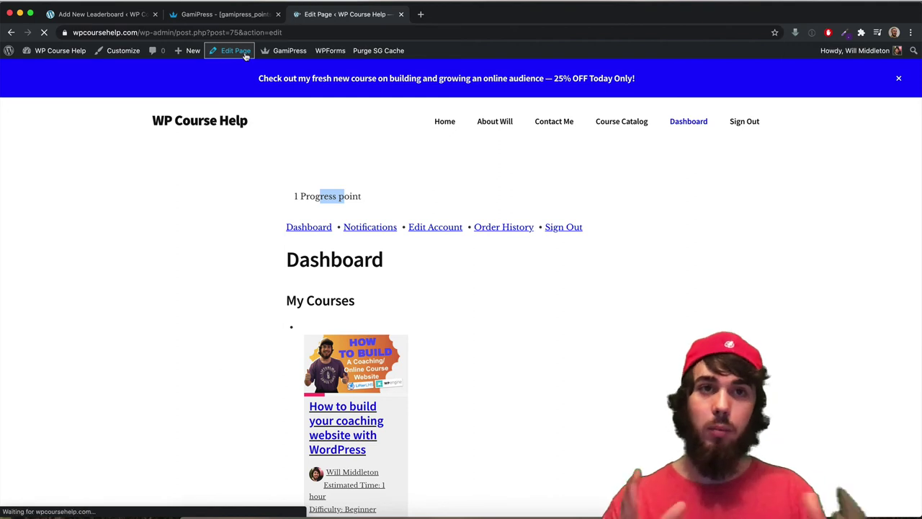
{"action": "left_click", "coordinate": [237, 187]}
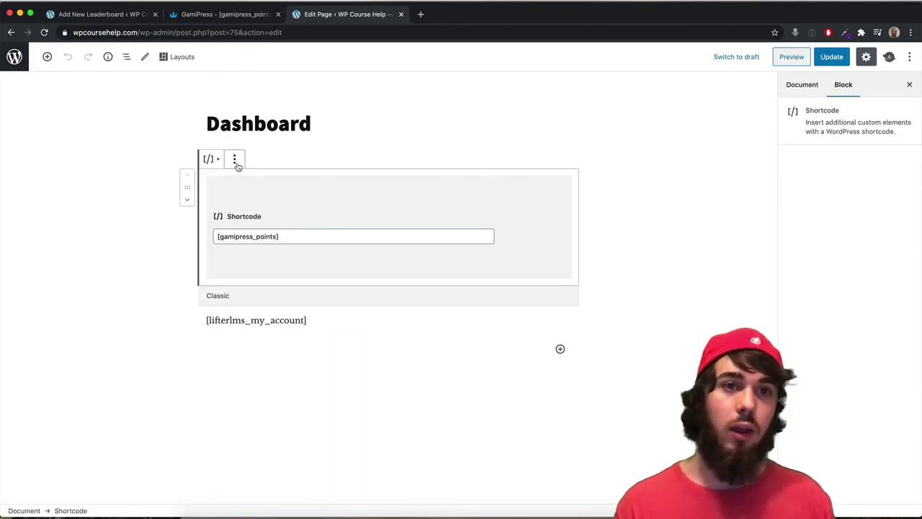
{"action": "left_click", "coordinate": [237, 164]}
{"action": "left_click", "coordinate": [242, 204]}
Replace the first shortcode with the leaderboard shortcode, update the page, and view it live
{"action": "triple_click", "coordinate": [242, 231]}
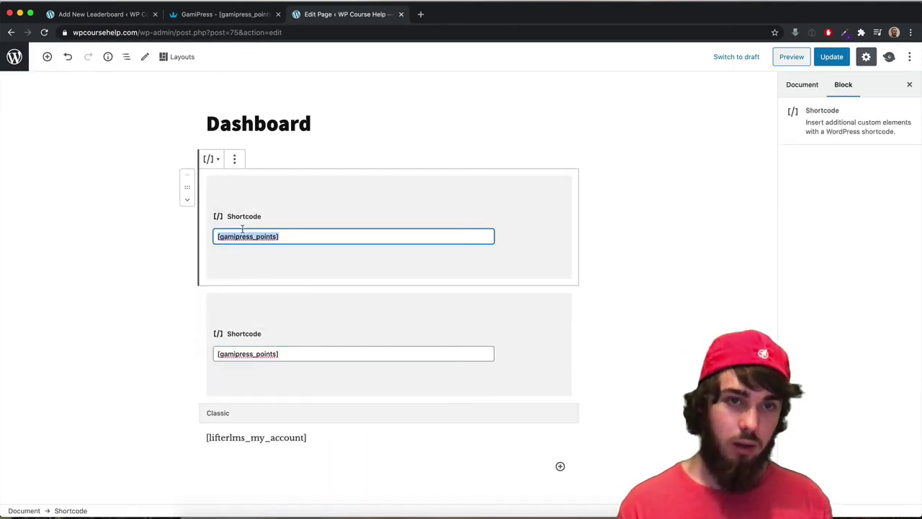
{"action": "key", "text": "super+v"}
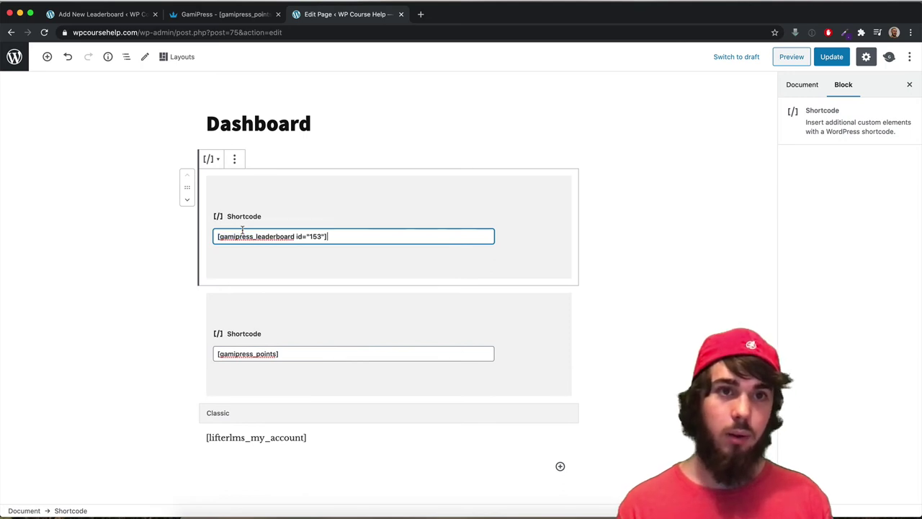
{"action": "left_click", "coordinate": [821, 55]}
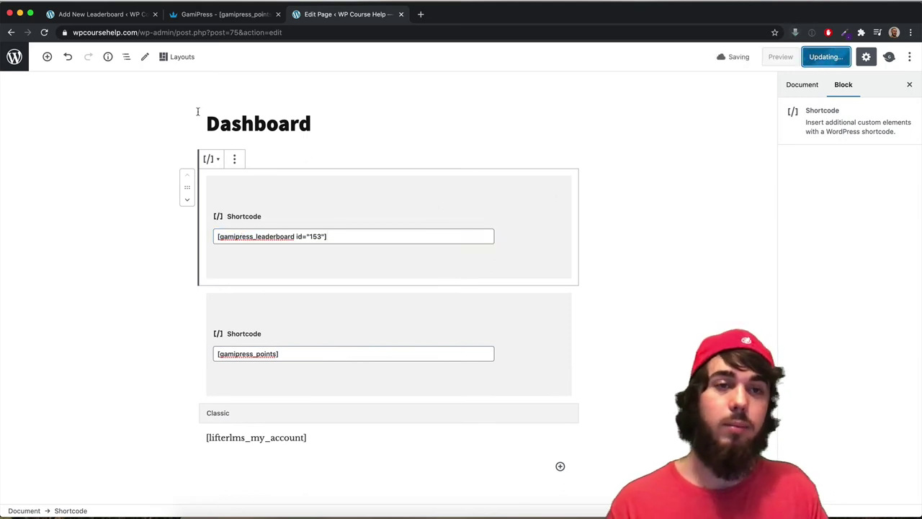
{"action": "left_click", "coordinate": [89, 496]}
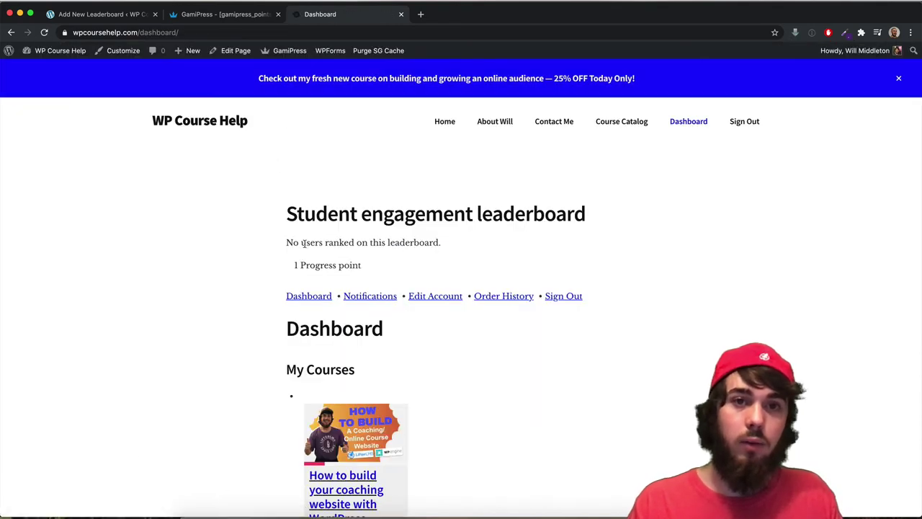
After seeing 'No users ranked on this leaderboard', switch off Hide Administrators
{"action": "left_click_drag", "start_coordinate": [302, 244], "coordinate": [411, 252]}
{"action": "left_click", "coordinate": [381, 238]}
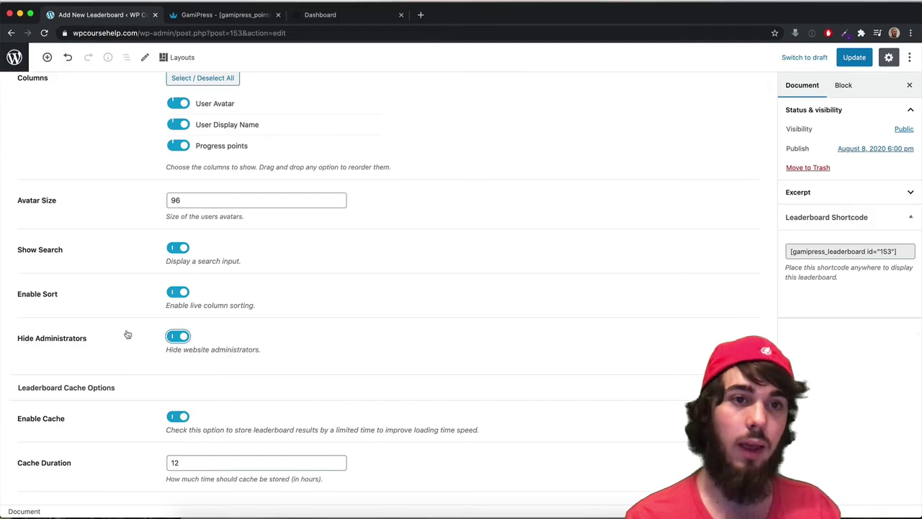
{"action": "left_click", "coordinate": [127, 336]}
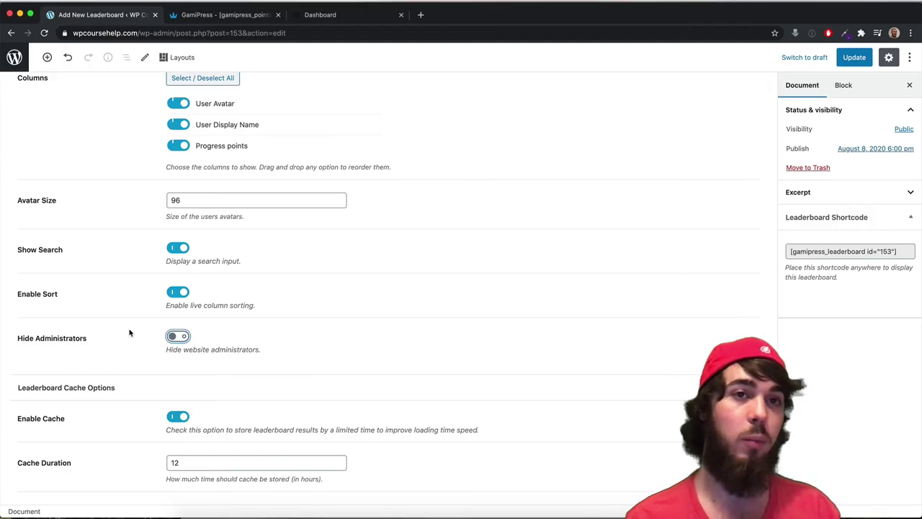
{"action": "left_click", "coordinate": [185, 339]}
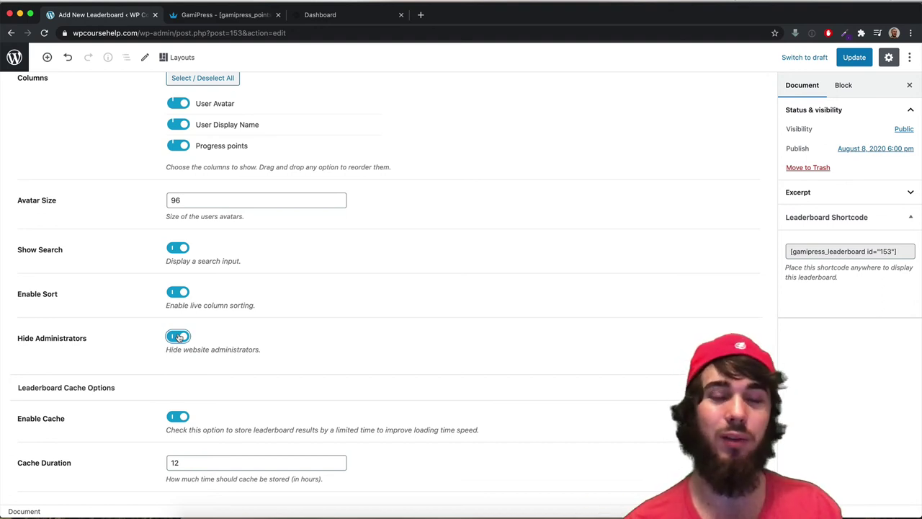
{"action": "left_click", "coordinate": [179, 337]}
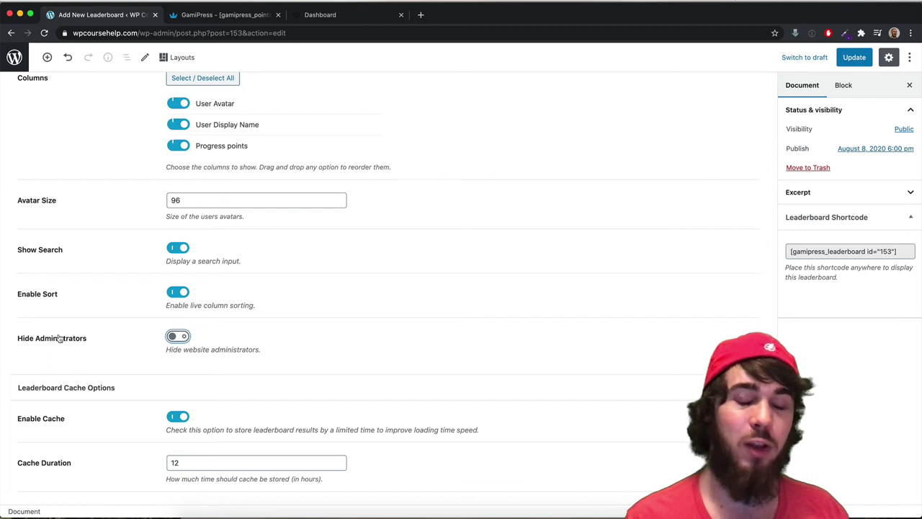
{"action": "scroll", "coordinate": [76, 334], "scroll_direction": "up", "scroll_amount": 1}
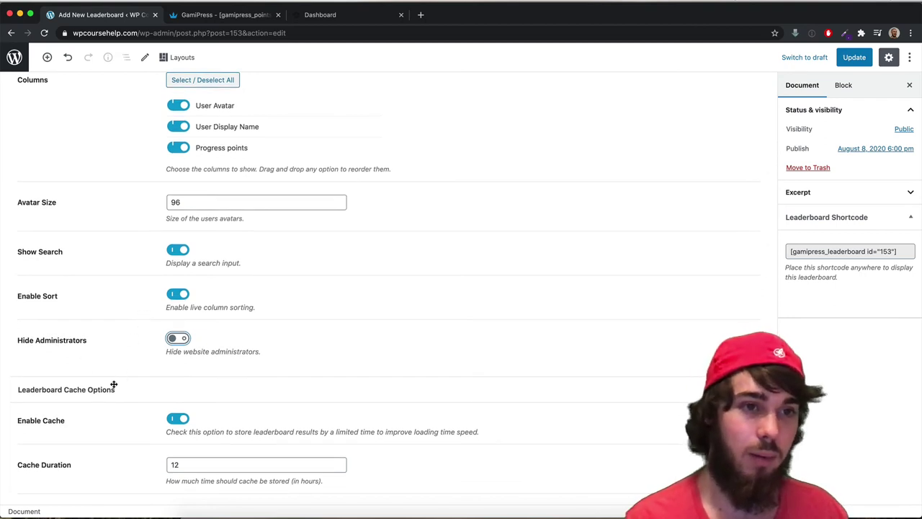
{"action": "scroll", "coordinate": [112, 383], "scroll_direction": "down", "scroll_amount": 1}
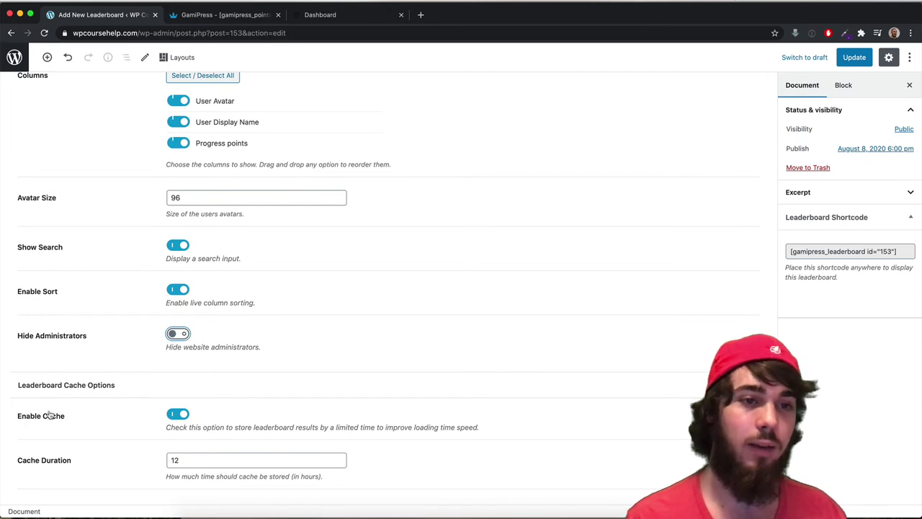
Switch off Enable Cache and update the leaderboard
{"action": "left_click", "coordinate": [179, 415]}
{"action": "left_click", "coordinate": [178, 418]}
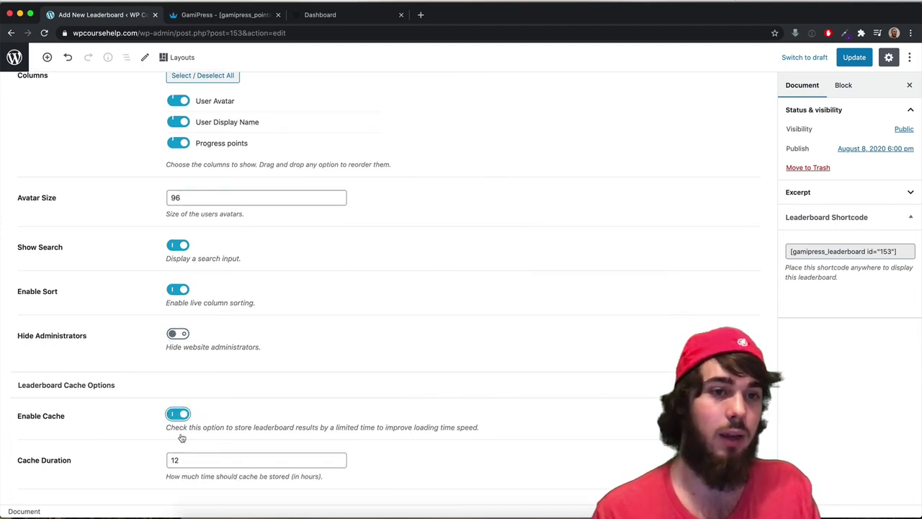
{"action": "left_click", "coordinate": [187, 414]}
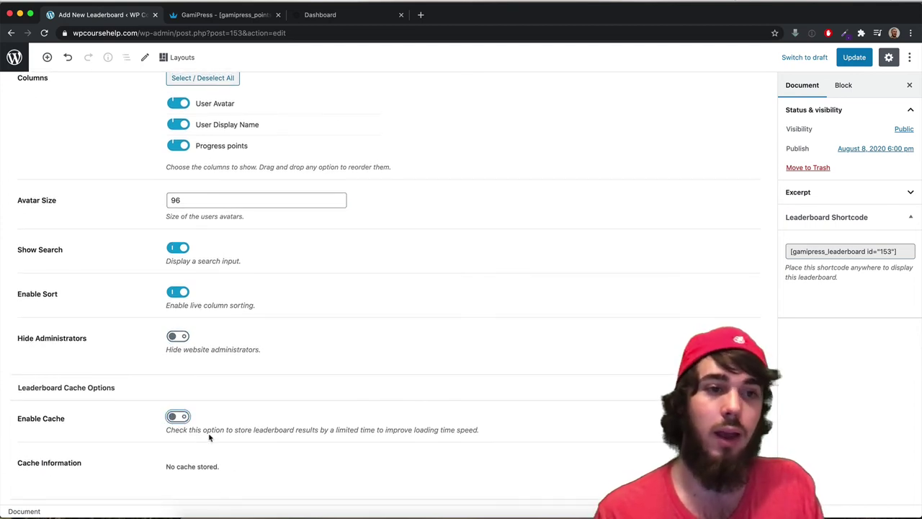
{"action": "left_click", "coordinate": [859, 58]}
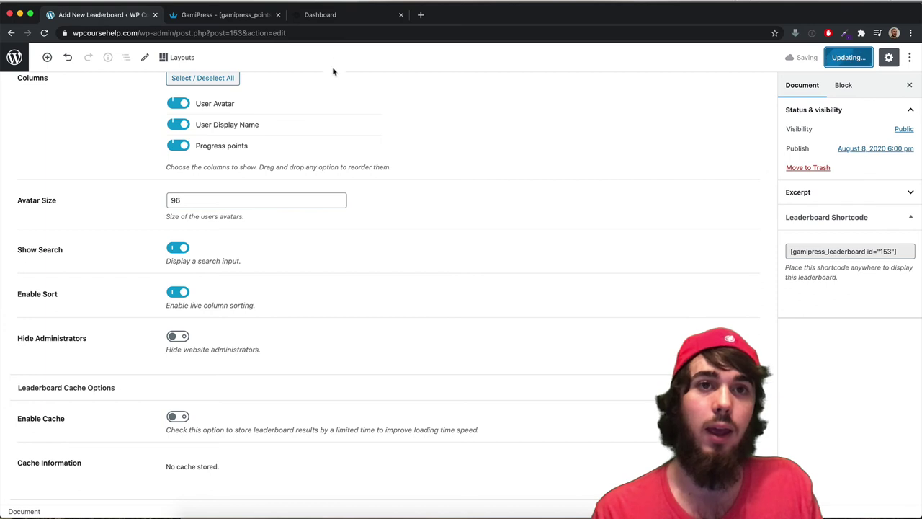
Reload the Dashboard page, then switch off Show Search and update the leaderboard
{"action": "left_click", "coordinate": [335, 20]}
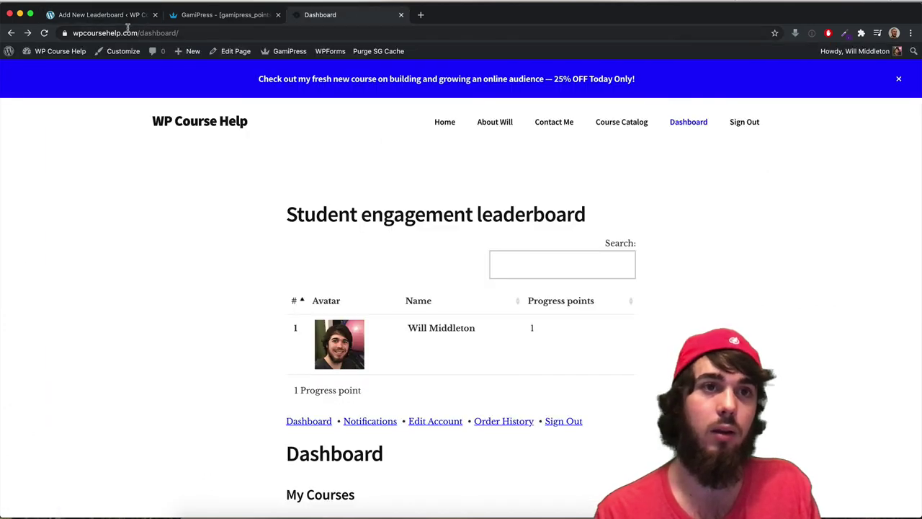
{"action": "left_click", "coordinate": [43, 33]}
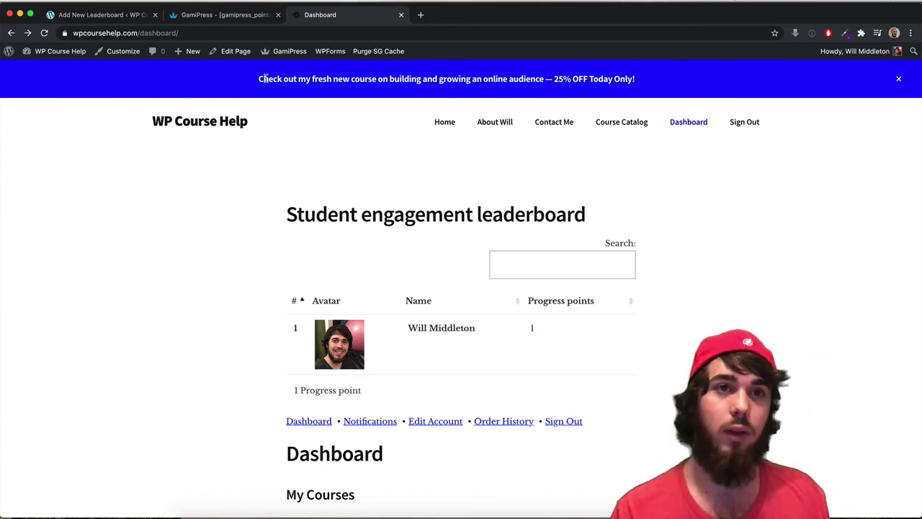
{"action": "left_click", "coordinate": [105, 15]}
{"action": "left_click", "coordinate": [177, 247]}
{"action": "left_click", "coordinate": [854, 57]}
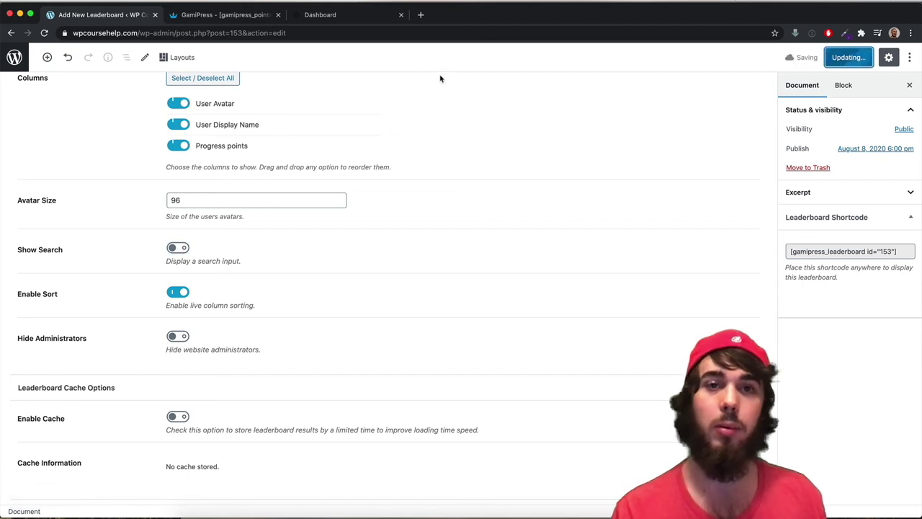
Reload the Dashboard page to confirm the admin user ranks first with 1 Progress point
{"action": "left_click", "coordinate": [317, 12]}
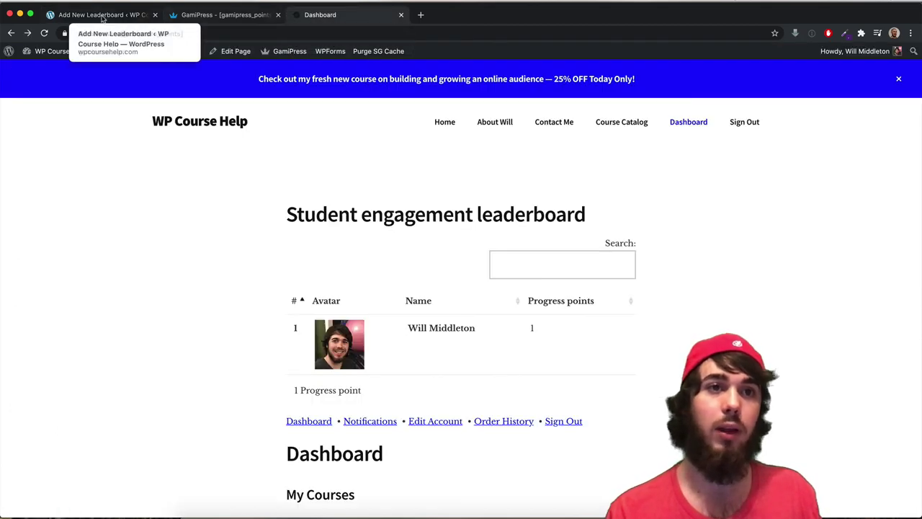
{"action": "left_click", "coordinate": [44, 33]}
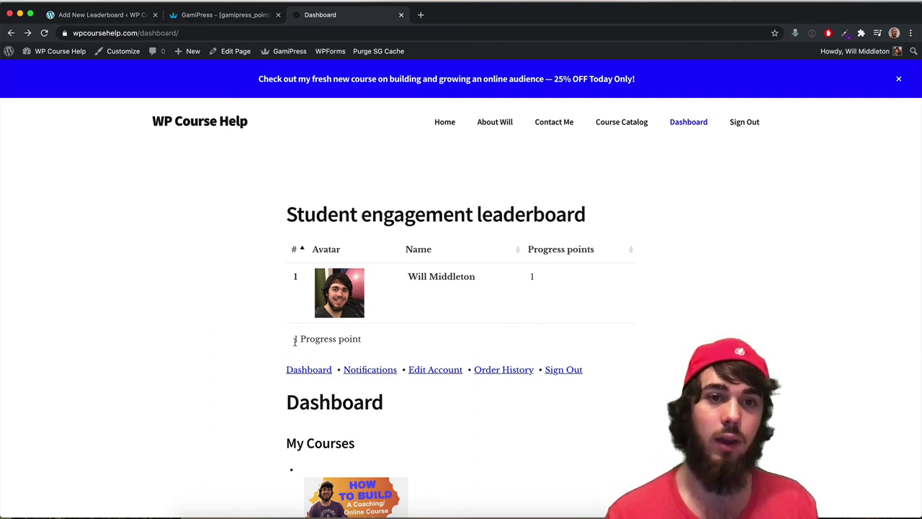
{"action": "left_click_drag", "start_coordinate": [294, 339], "coordinate": [351, 341]}
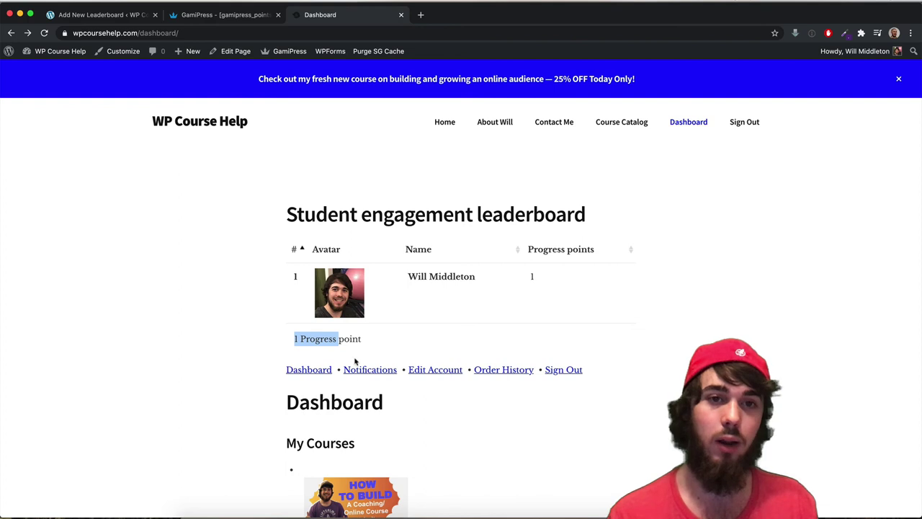
{"action": "scroll", "coordinate": [353, 360], "scroll_direction": "down", "scroll_amount": 2}
{"action": "scroll", "coordinate": [354, 353], "scroll_direction": "up", "scroll_amount": 2}
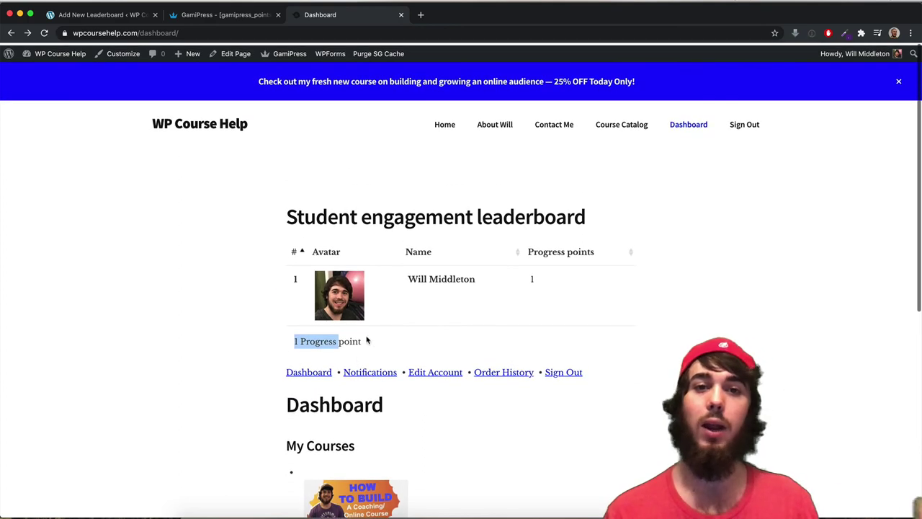
{"action": "left_click", "coordinate": [372, 339]}
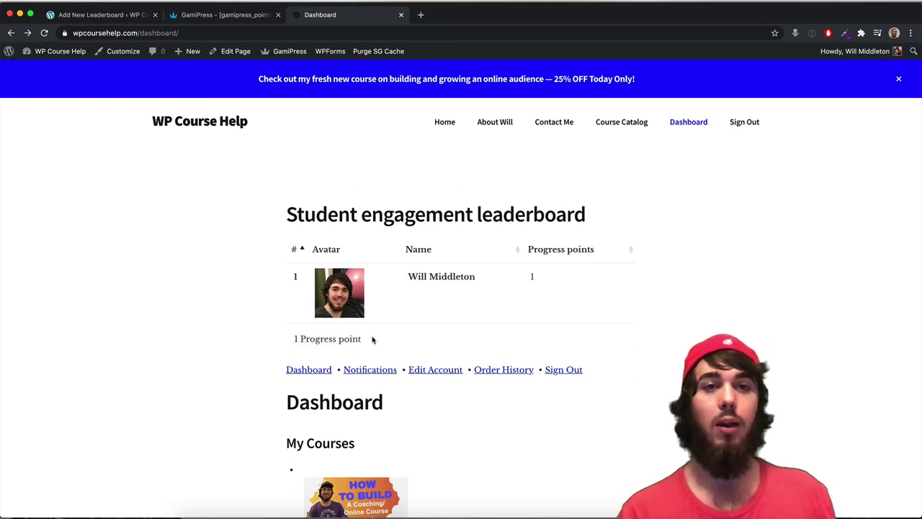